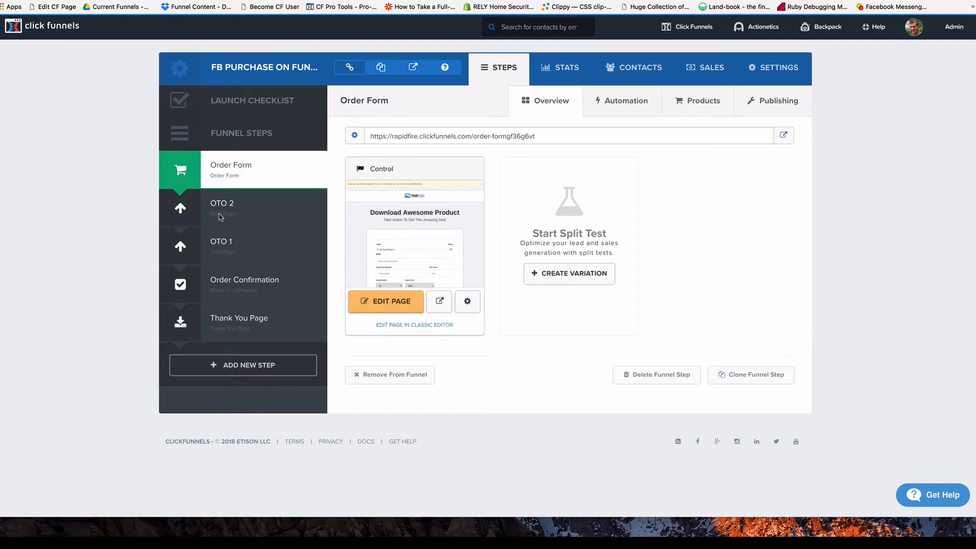
Open the Order Form page in the editor and show its footer tracking code.
click(390, 302)
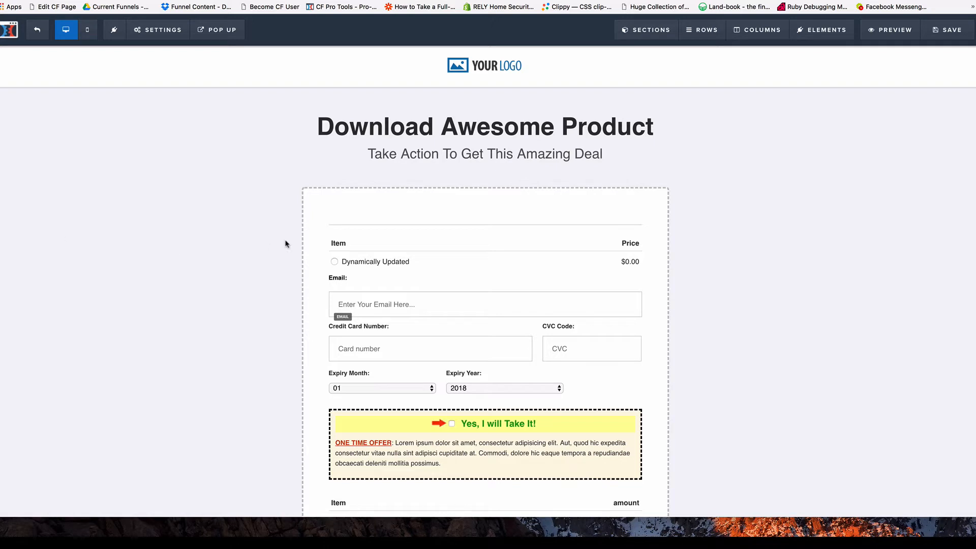
click(158, 31)
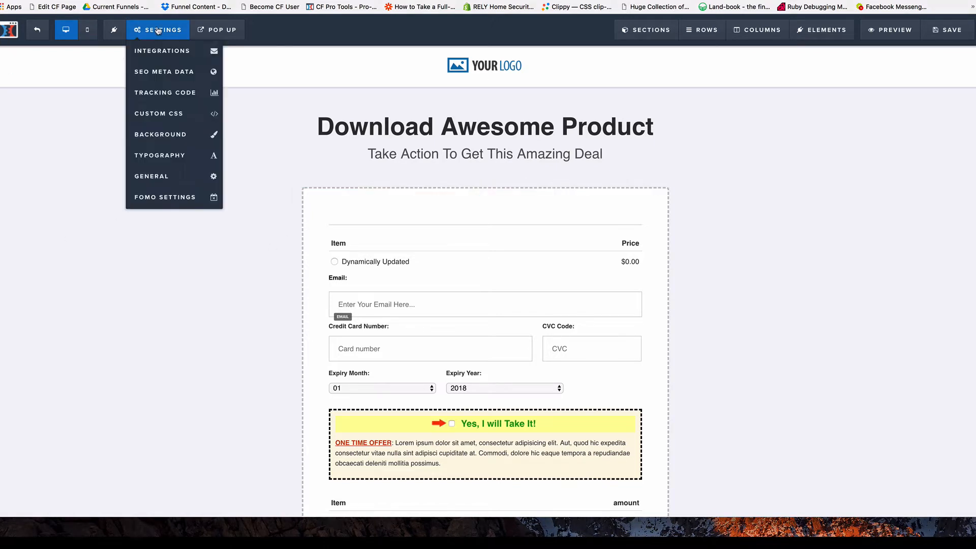
click(171, 96)
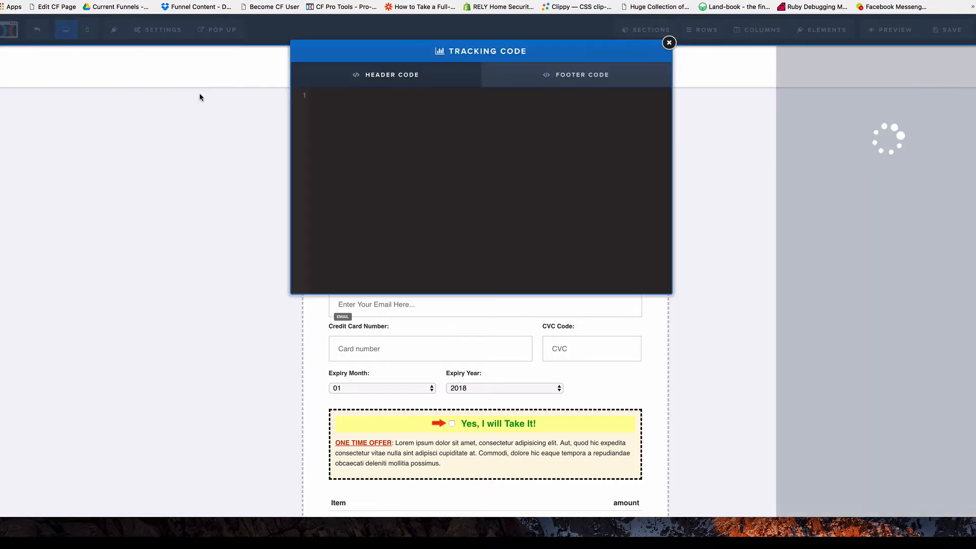
click(583, 78)
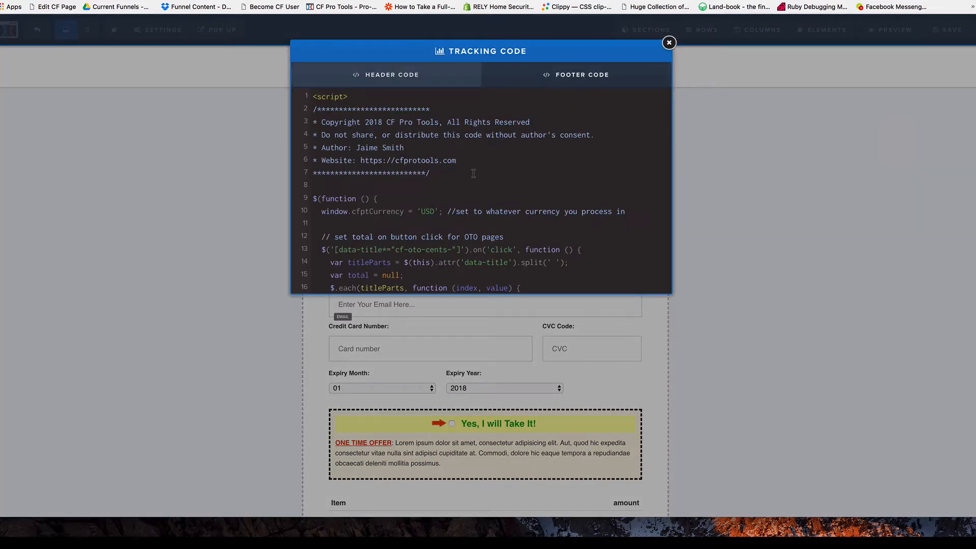
scroll(478, 171, down, 1)
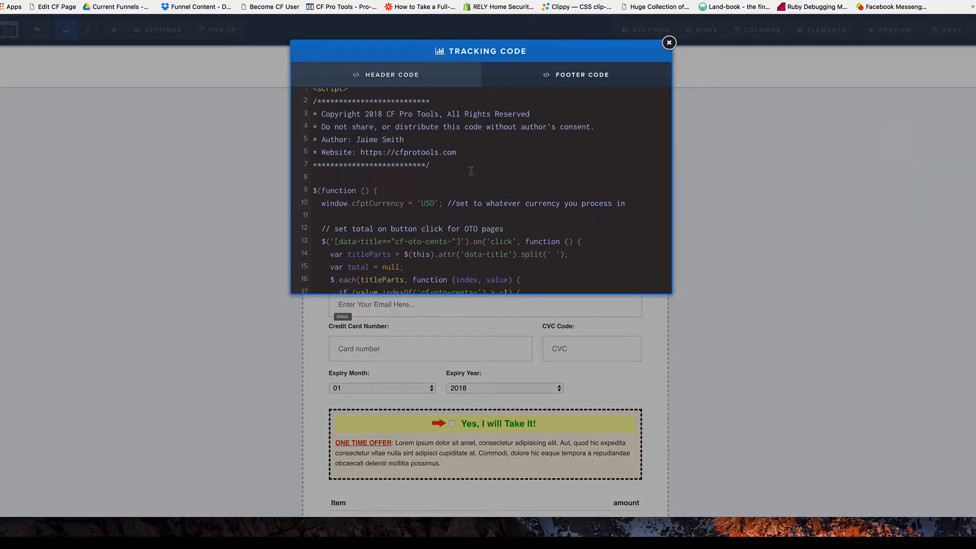
scroll(475, 171, down, 3)
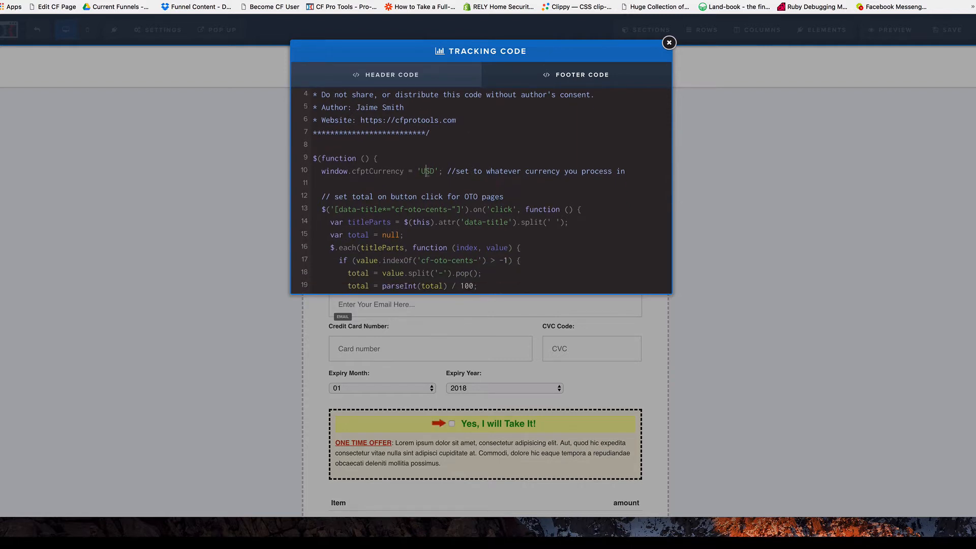
Confirm the CF Pro Tools script's currency value reads USD, then close the tracking code window.
double_click(427, 171)
click(430, 172)
drag(420, 174, 434, 169)
click(259, 177)
Reopen the Order Form's footer tracking code for another look and close it.
mouse_move(164, 32)
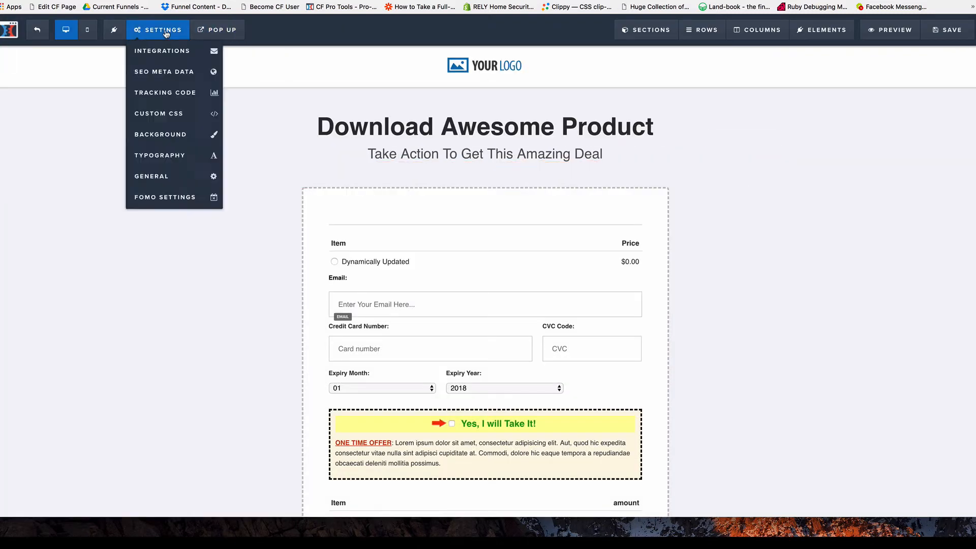
click(183, 92)
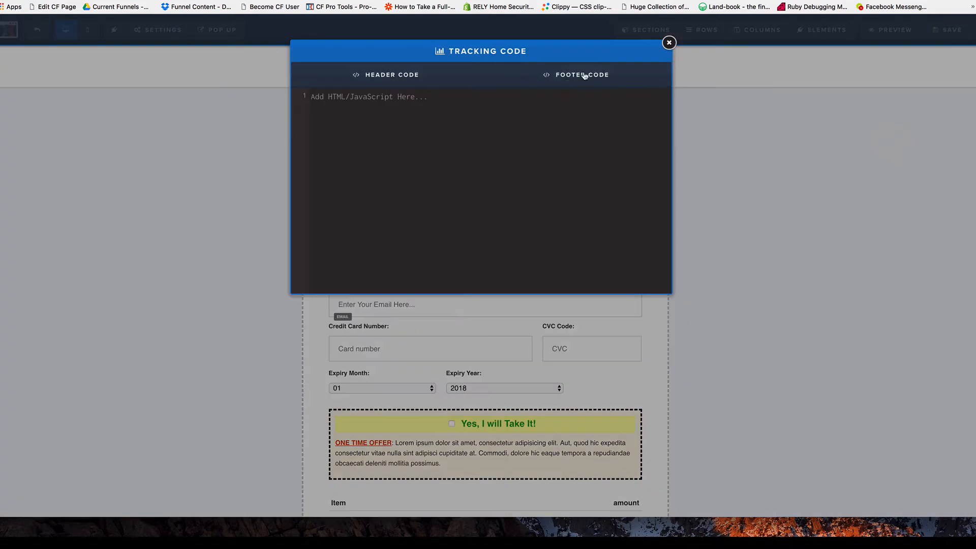
click(574, 76)
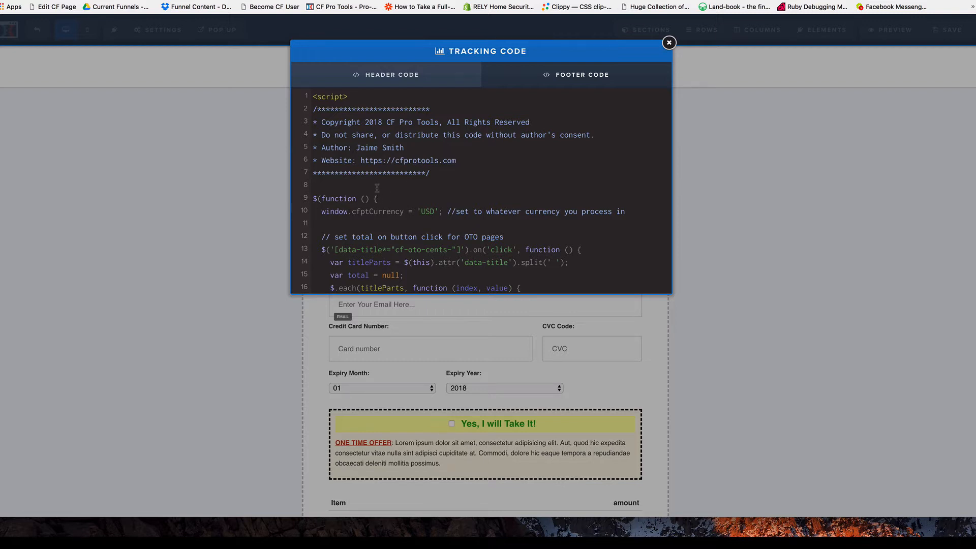
click(248, 189)
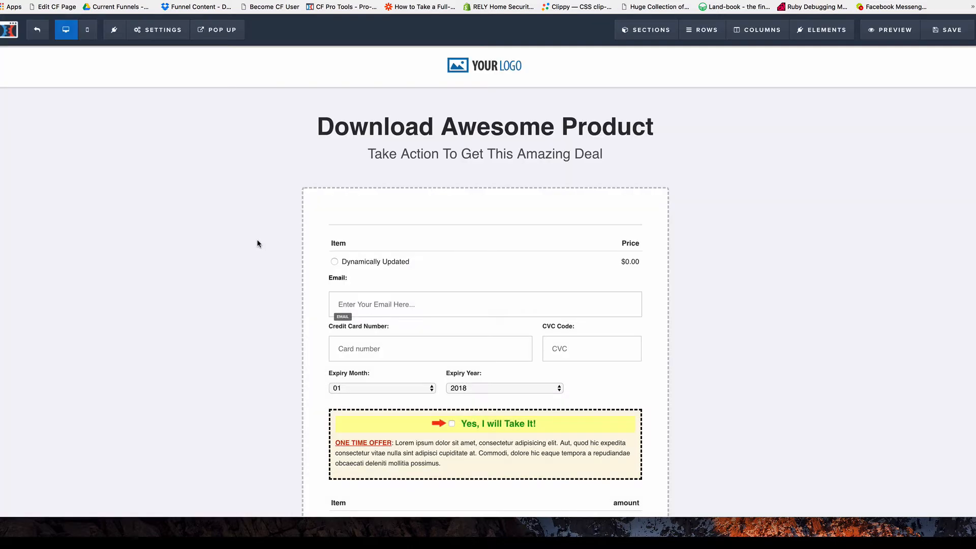
Read the CF Pro Tools footer script to its end, then exit to the Order Form step overview.
scroll(257, 239, down, 3)
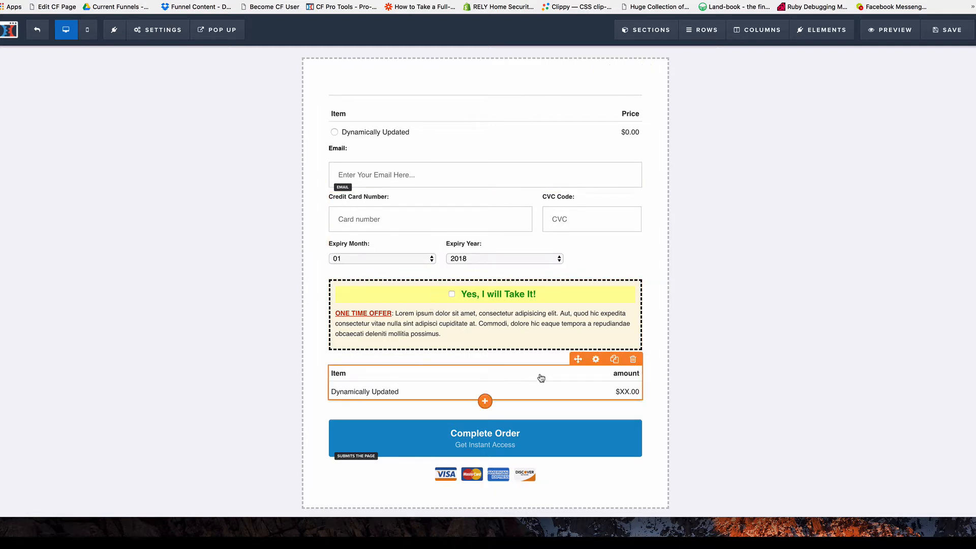
mouse_move(155, 32)
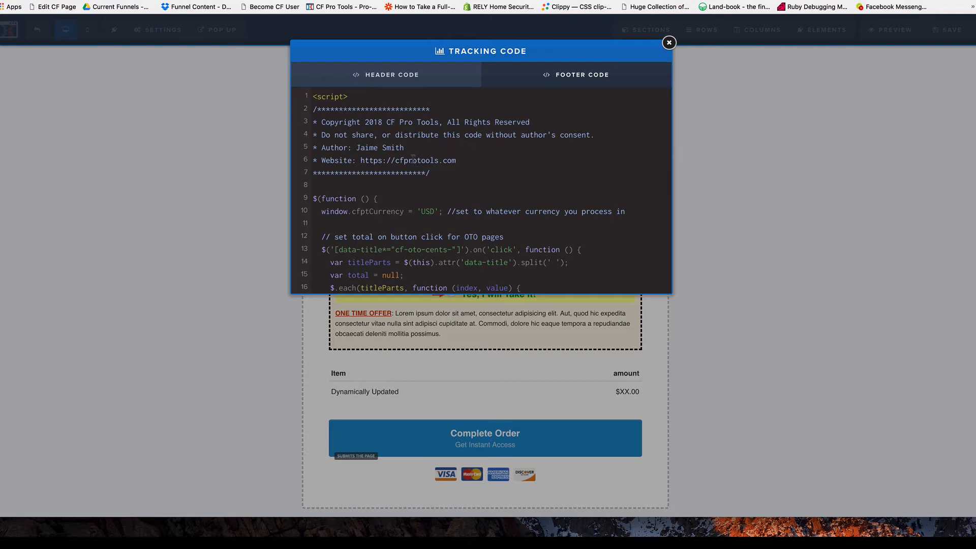
scroll(399, 153, down, 8)
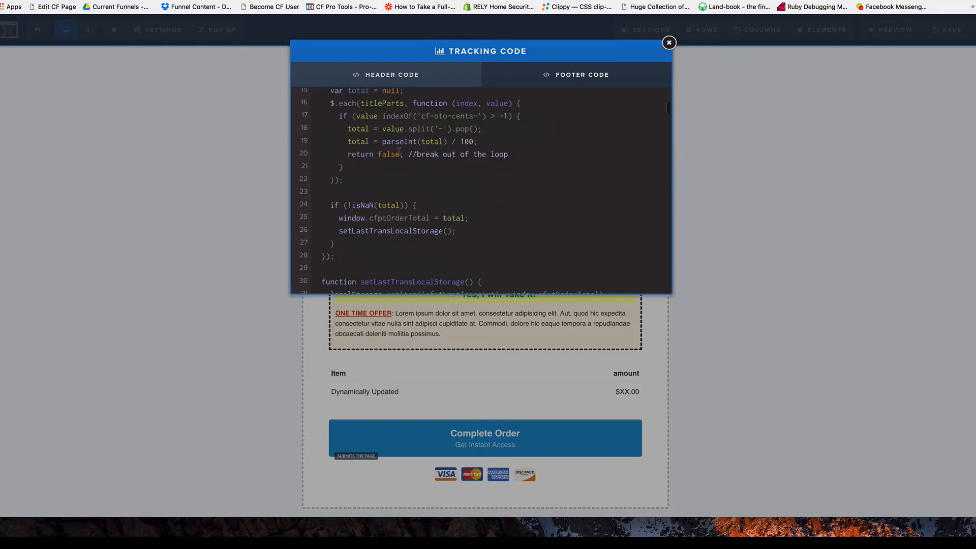
scroll(399, 152, down, 20)
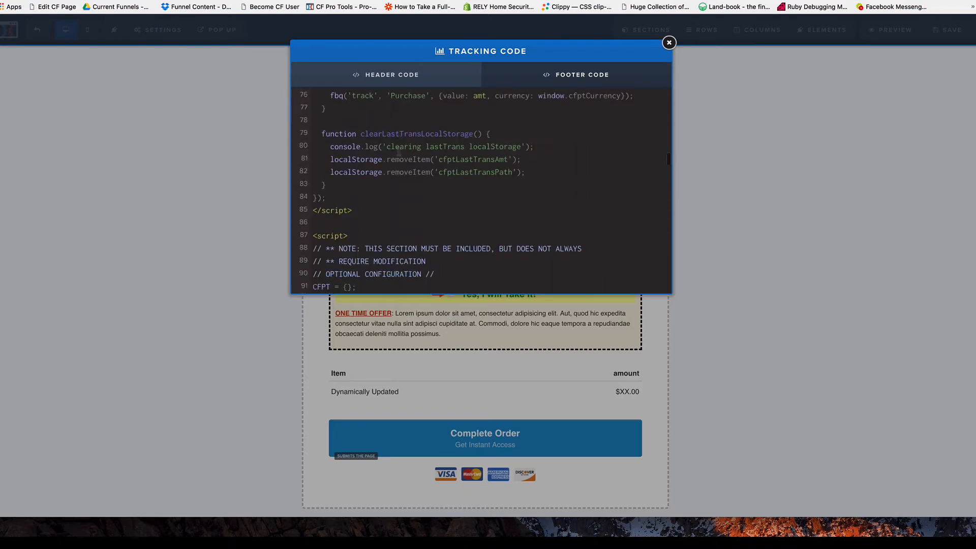
scroll(399, 151, up, 2)
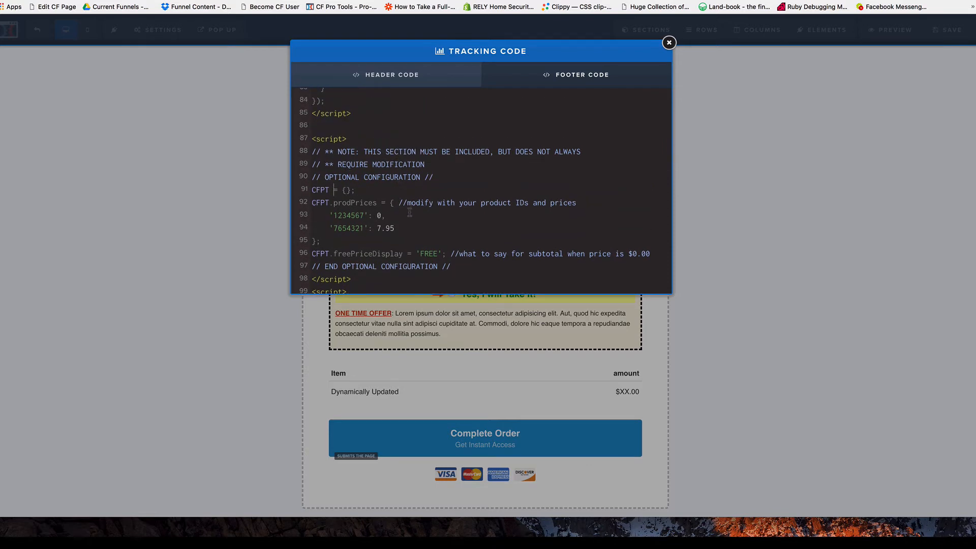
scroll(409, 212, down, 1)
scroll(366, 202, down, 3)
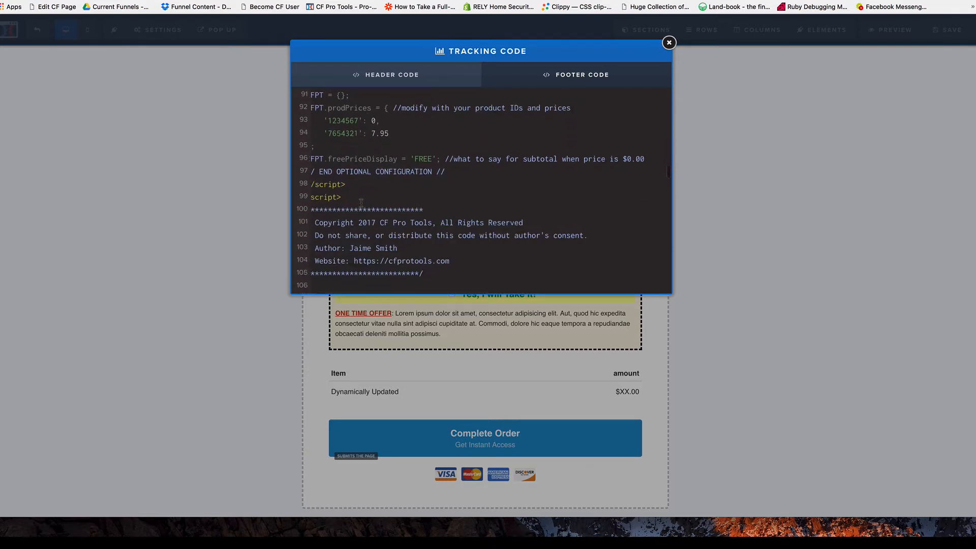
scroll(361, 203, down, 2)
scroll(389, 175, down, 3)
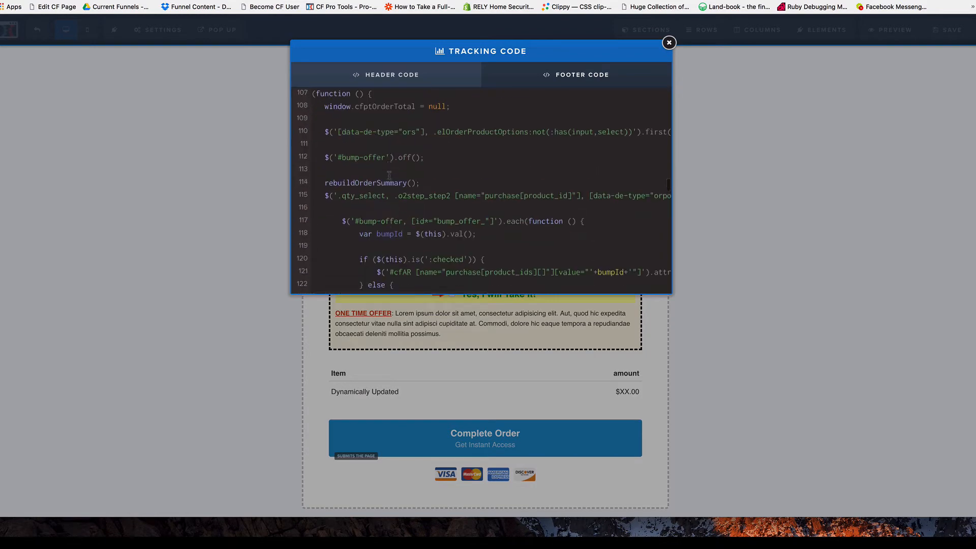
scroll(389, 174, down, 15)
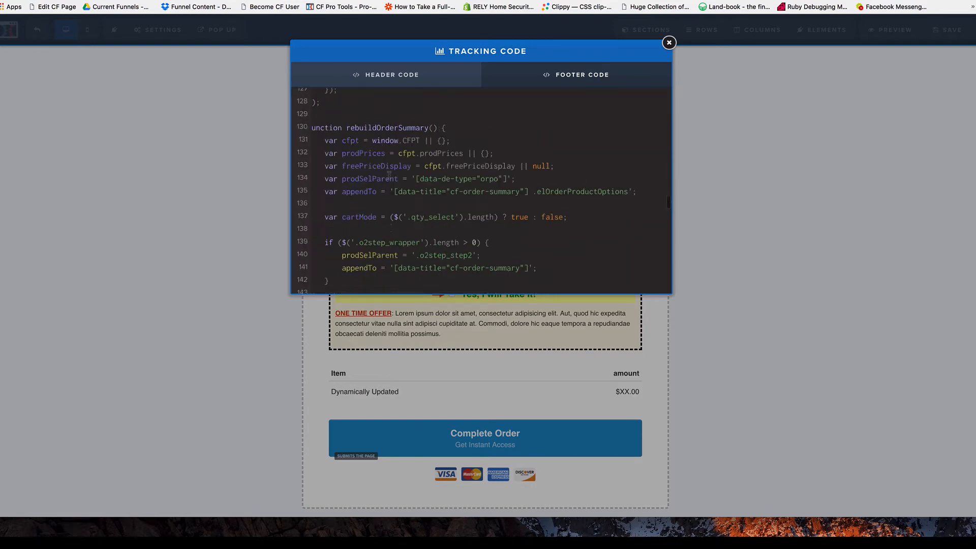
click(169, 207)
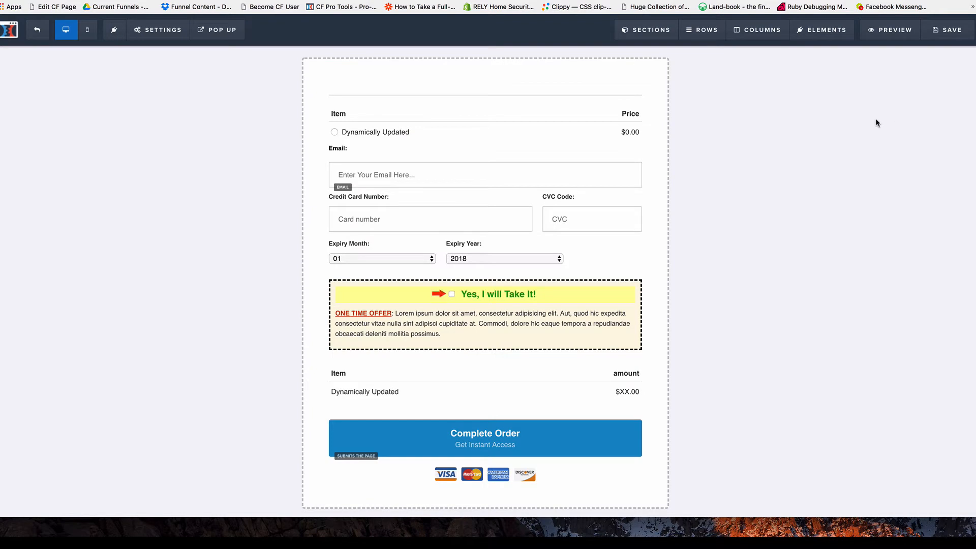
click(39, 30)
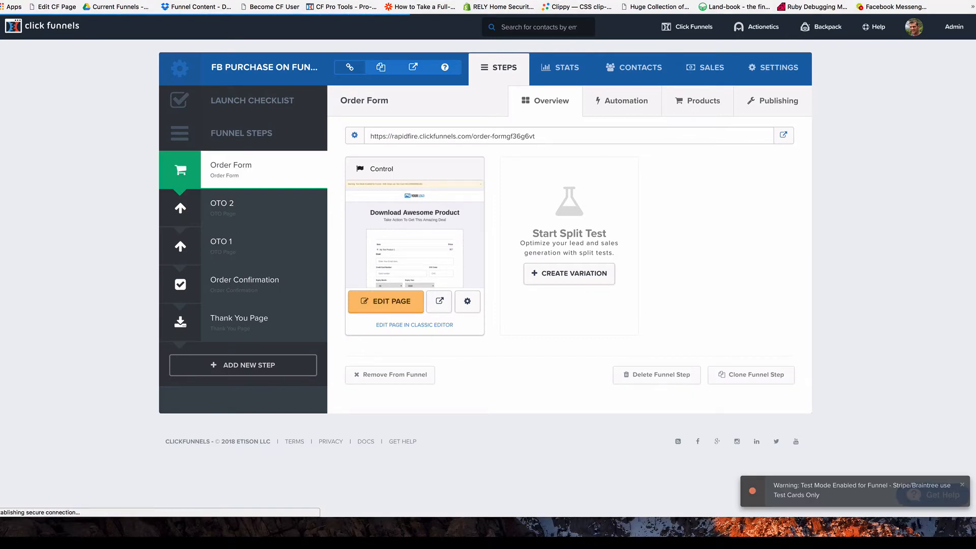
Open the OTO 2 step's page in the editor and show its footer tracking code.
click(224, 207)
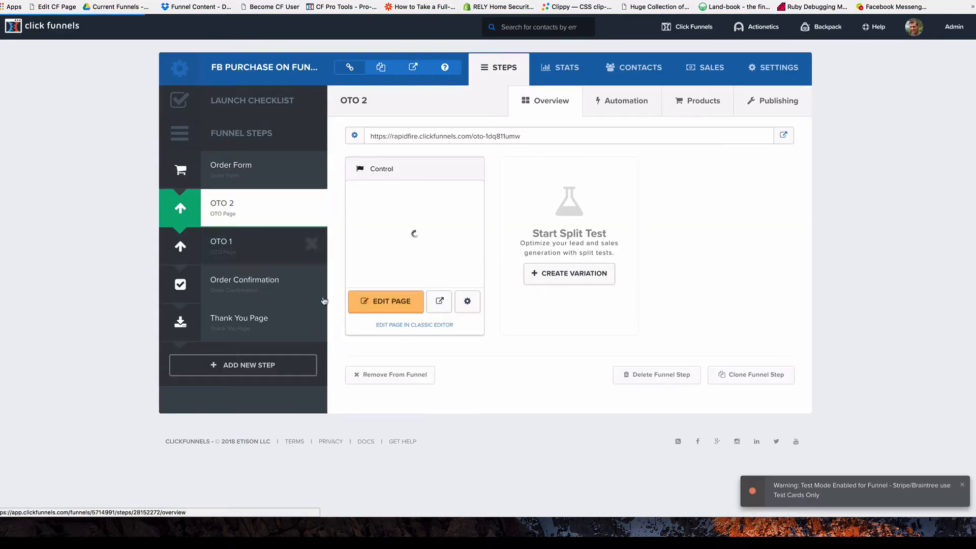
click(390, 300)
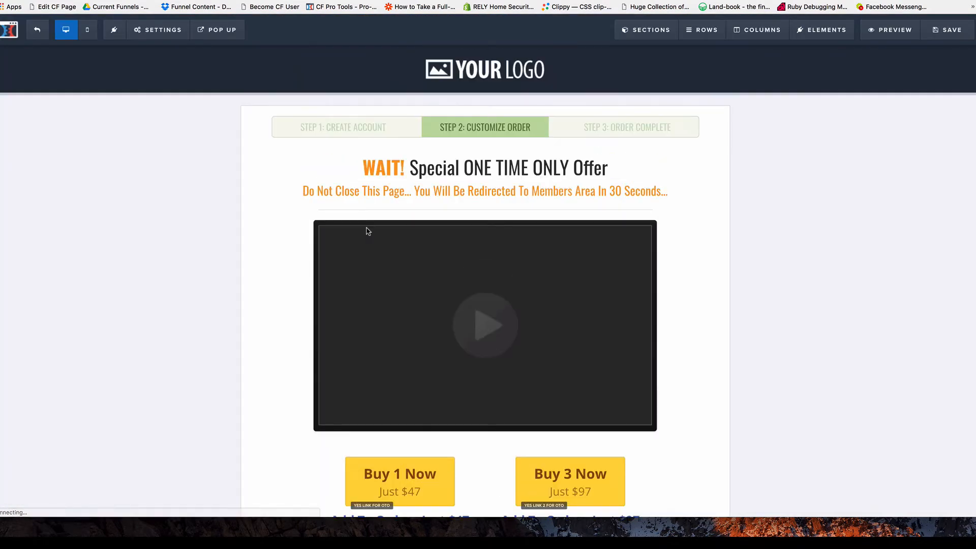
click(158, 30)
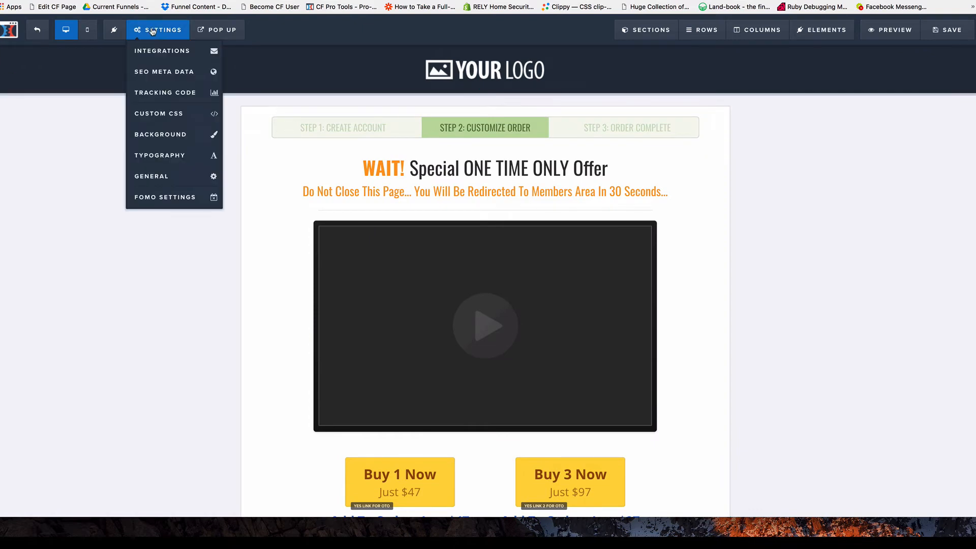
click(162, 92)
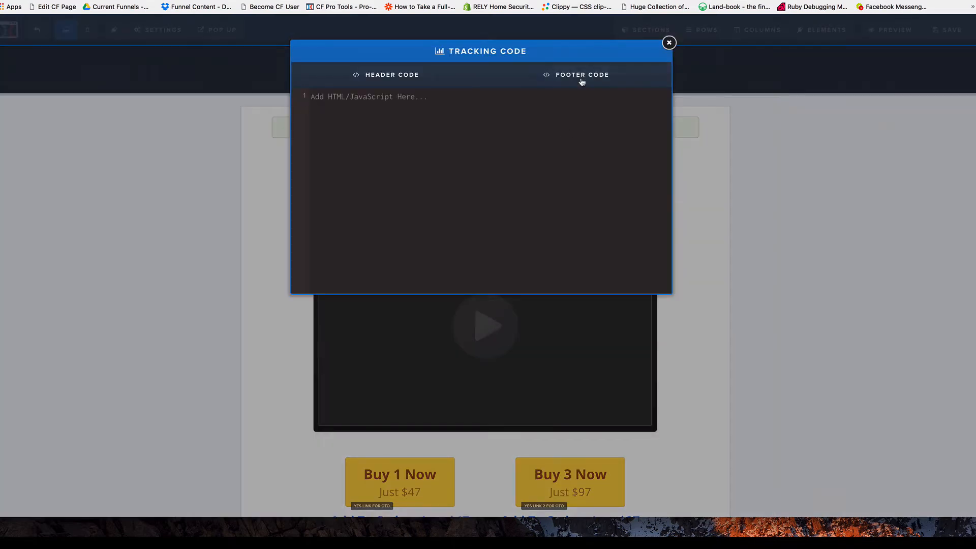
click(582, 80)
Confirm the footer script's currency is USD, then close the tracking code window.
double_click(424, 211)
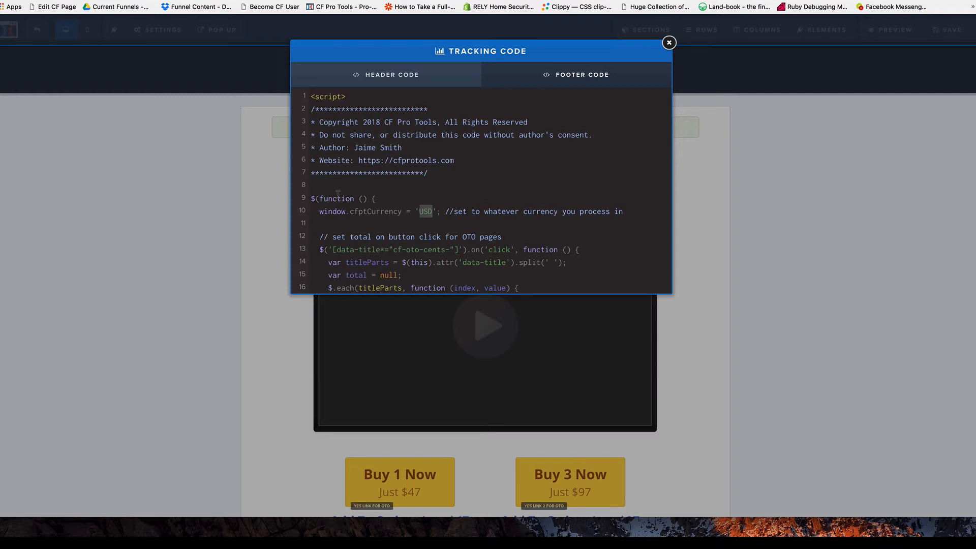
scroll(454, 198, down, 1)
scroll(455, 198, down, 3)
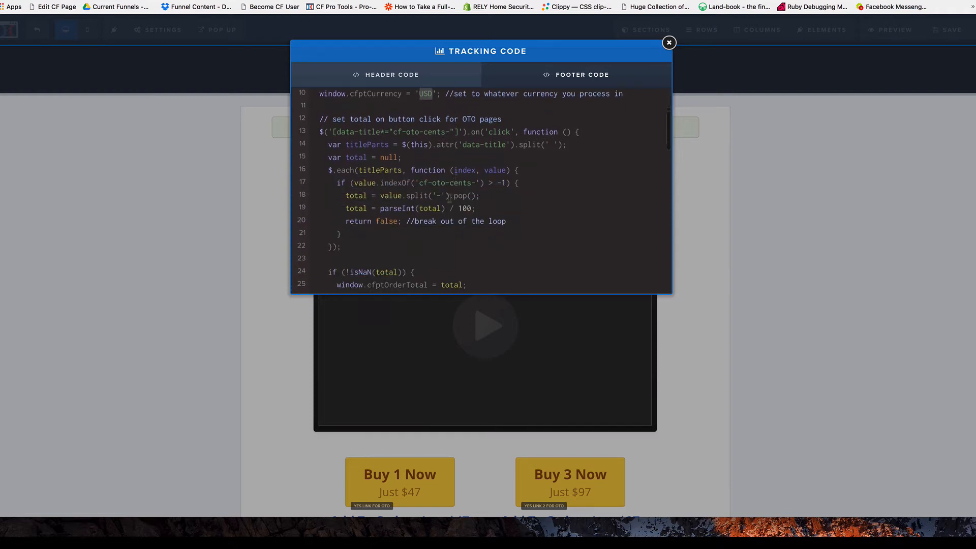
scroll(426, 153, up, 2)
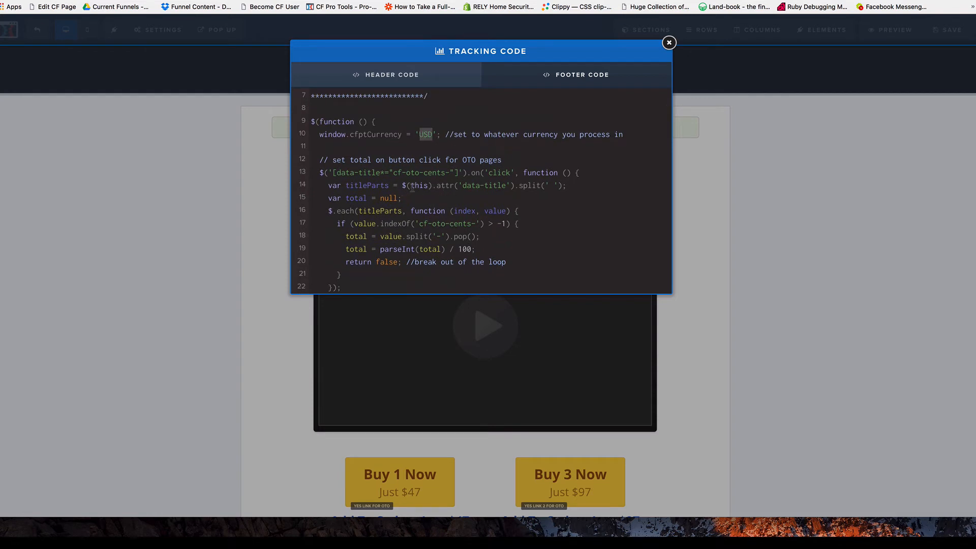
scroll(426, 176, down, 8)
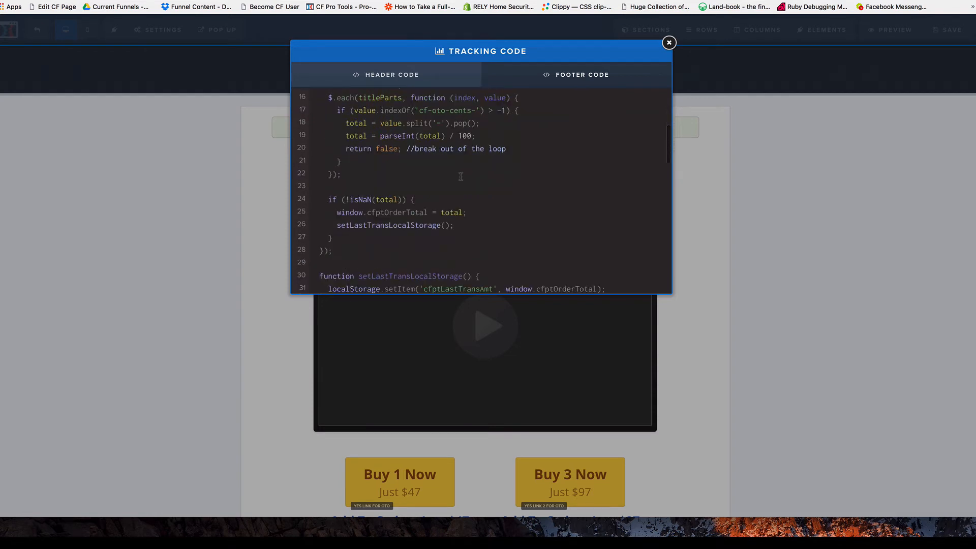
scroll(460, 175, down, 20)
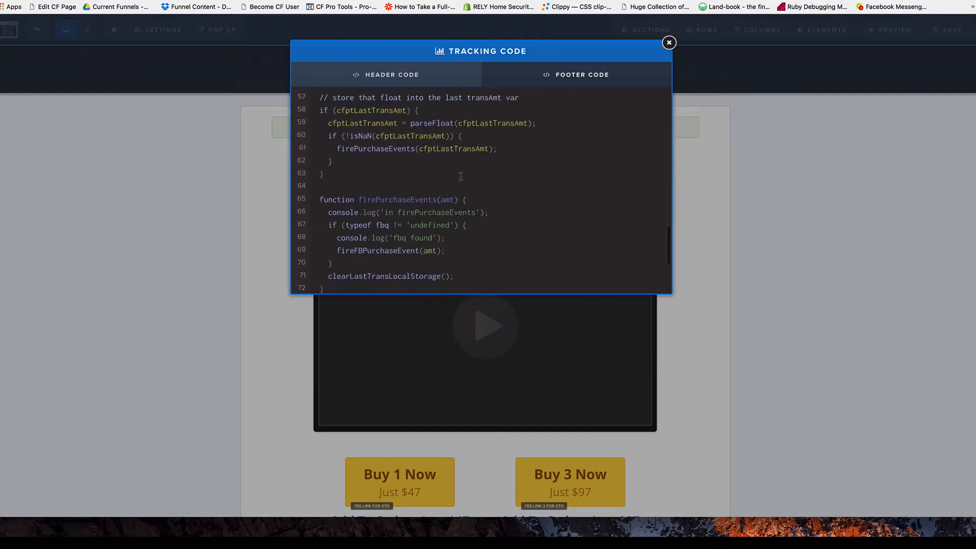
scroll(461, 176, up, 20)
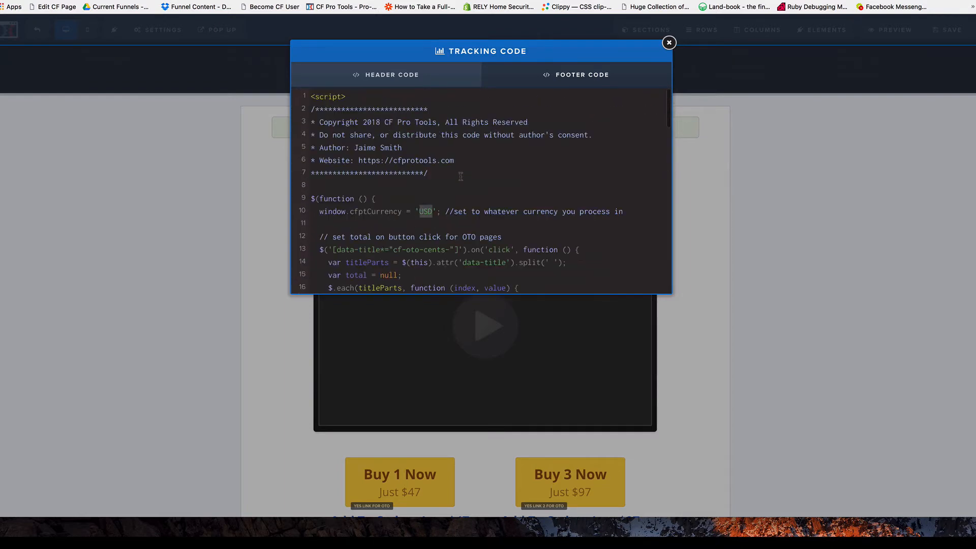
click(784, 188)
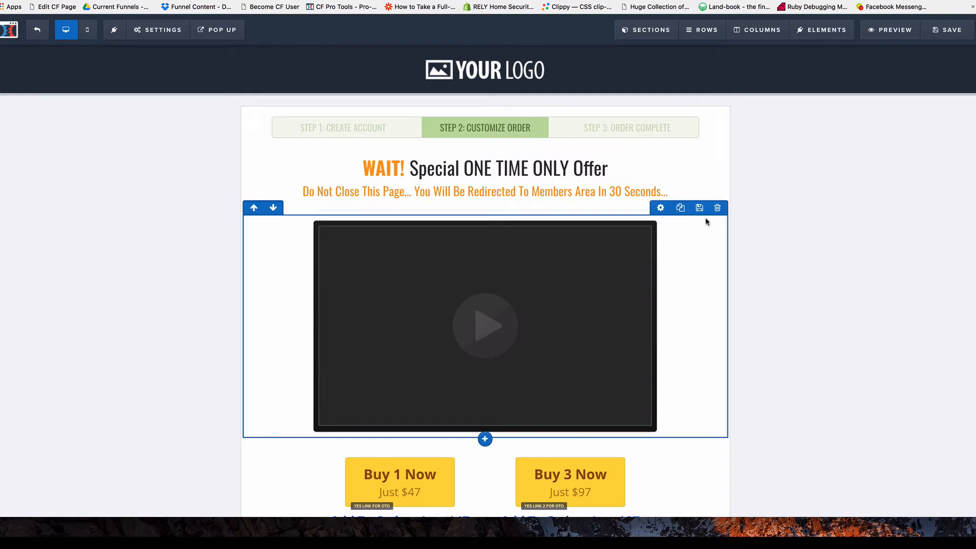
scroll(203, 192, down, 2)
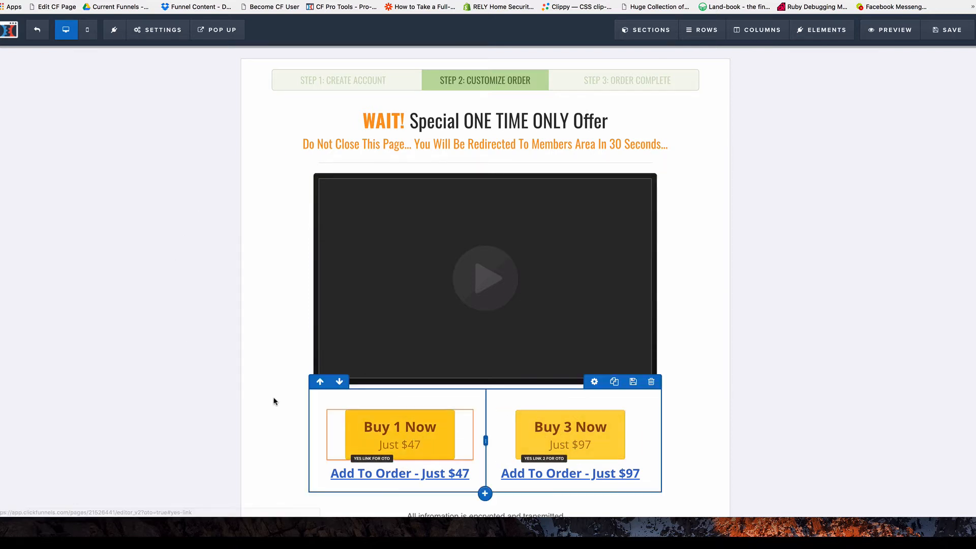
scroll(238, 410, down, 2)
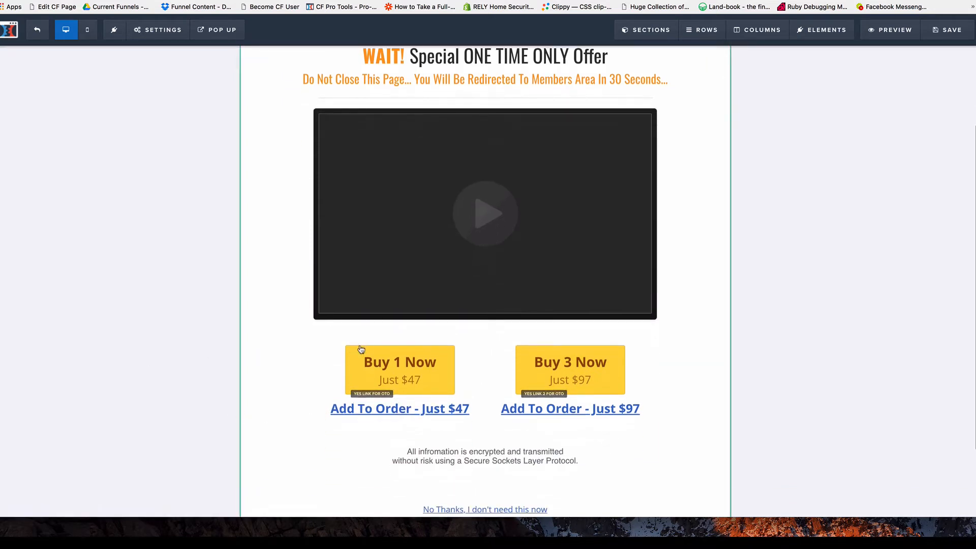
mouse_move(419, 377)
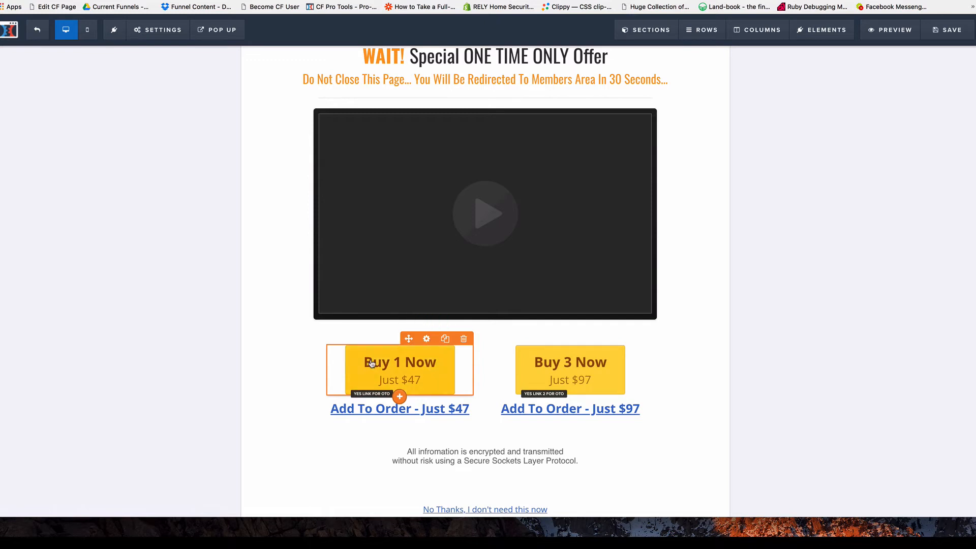
Give the 'Buy 1 Now – Just $47' button the CSS title cf-oto-cents-4700.
click(427, 339)
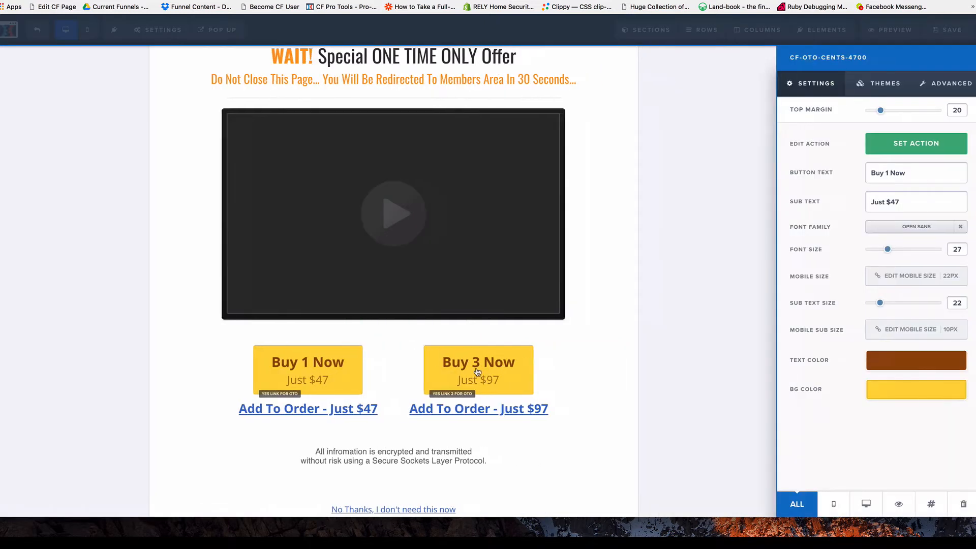
click(931, 504)
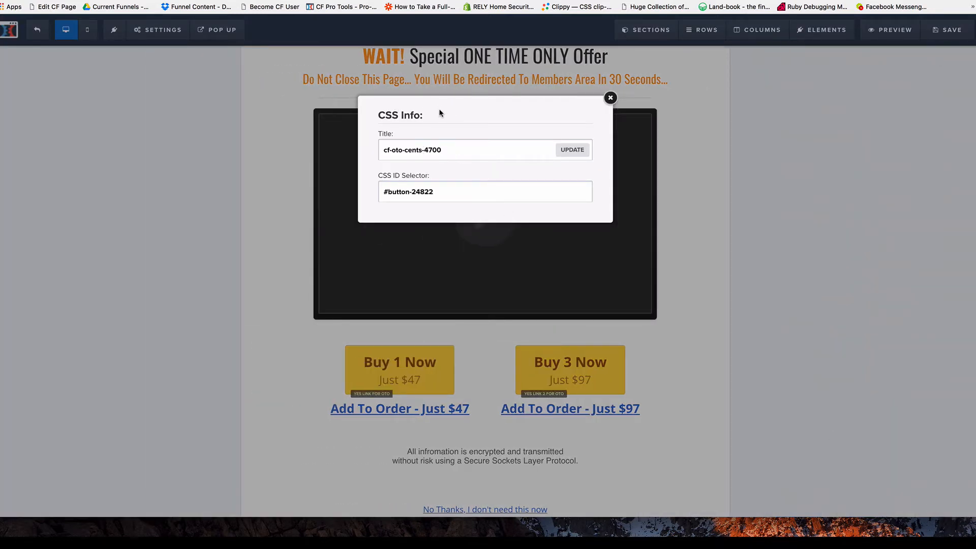
double_click(383, 135)
click(448, 148)
drag(424, 151, 455, 150)
click(449, 153)
click(573, 149)
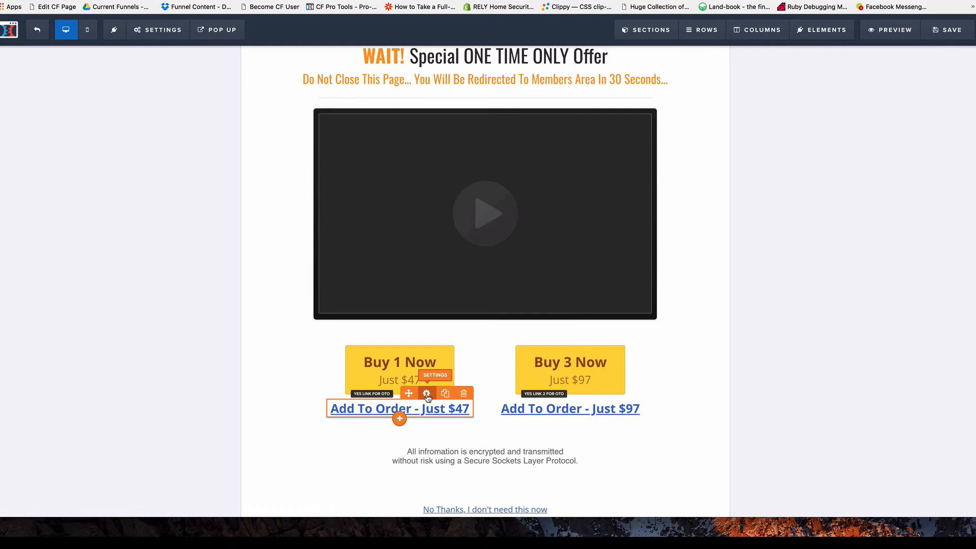
Apply the title cf-oto-cents-4700 to the $47 order link.
click(426, 394)
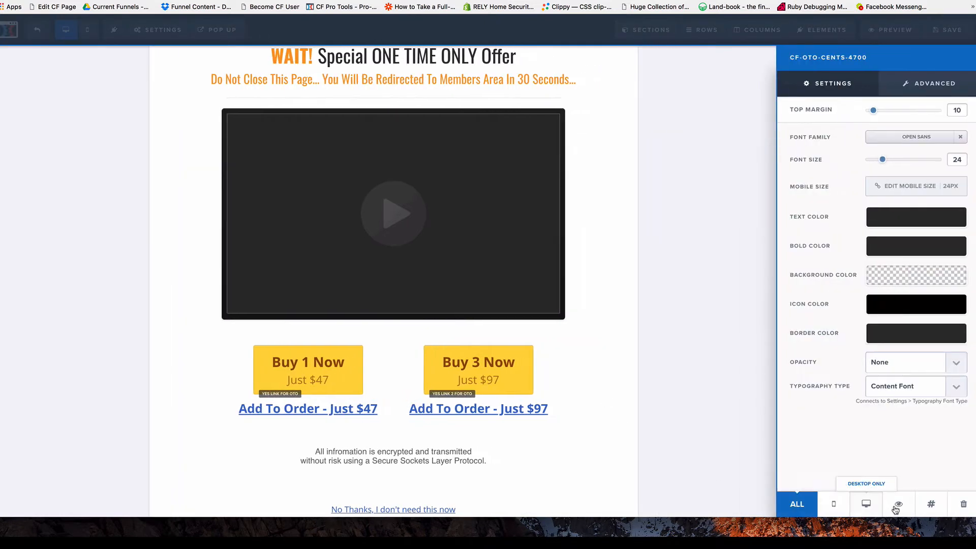
click(928, 503)
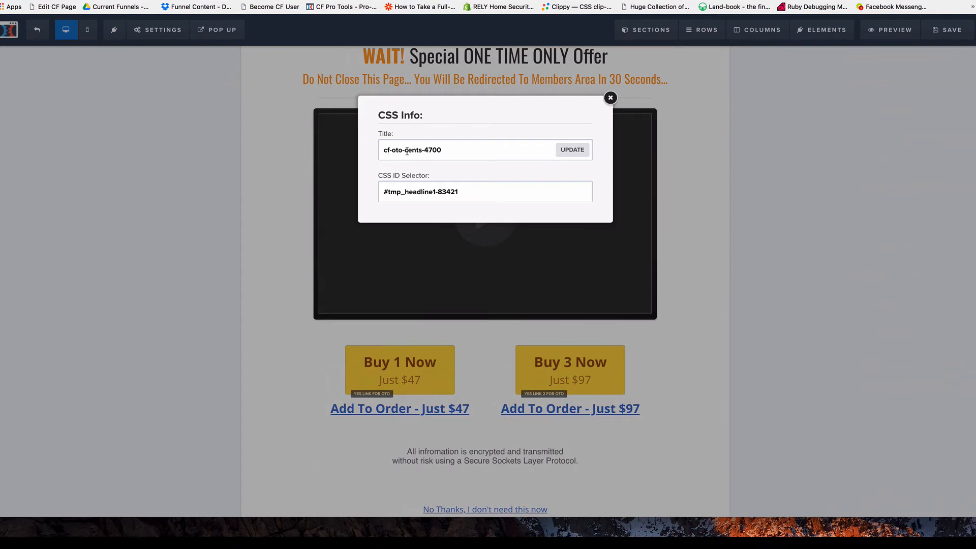
click(572, 151)
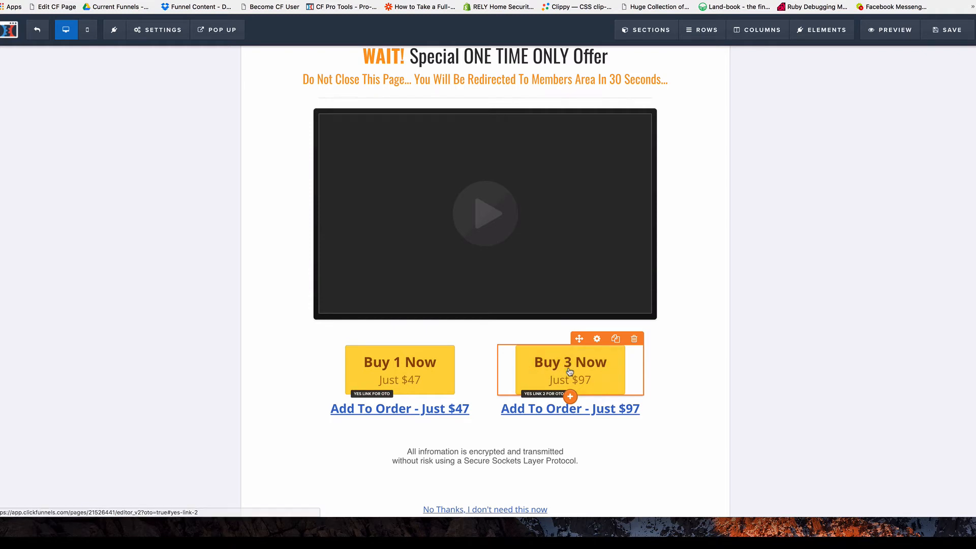
Title the Buy 3 Now button cf-oto-cents-9700 and check the $97 link's CSS info.
click(597, 339)
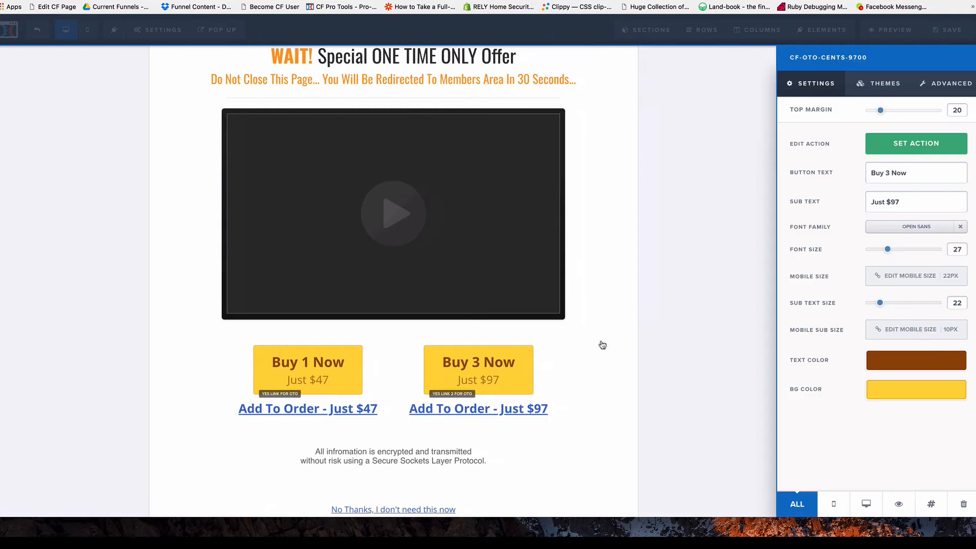
click(932, 505)
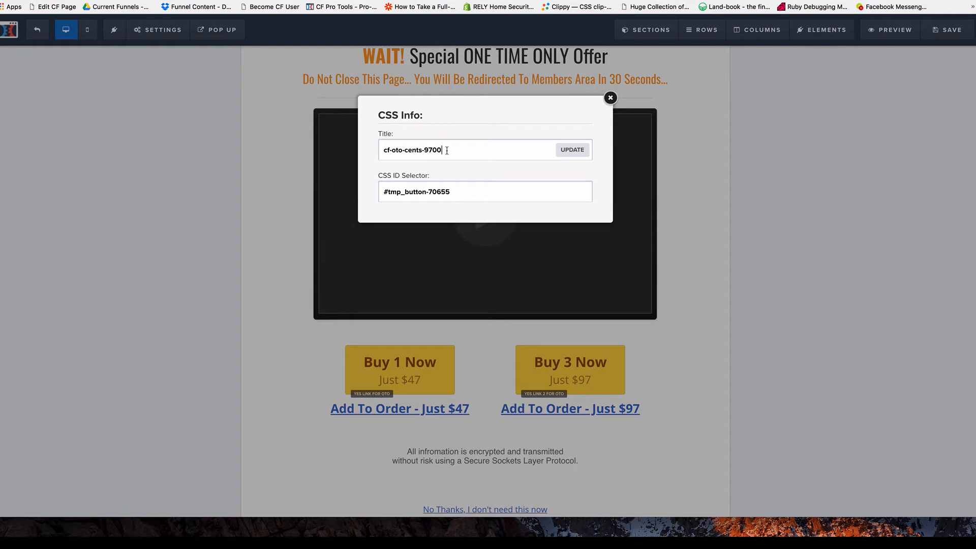
click(572, 151)
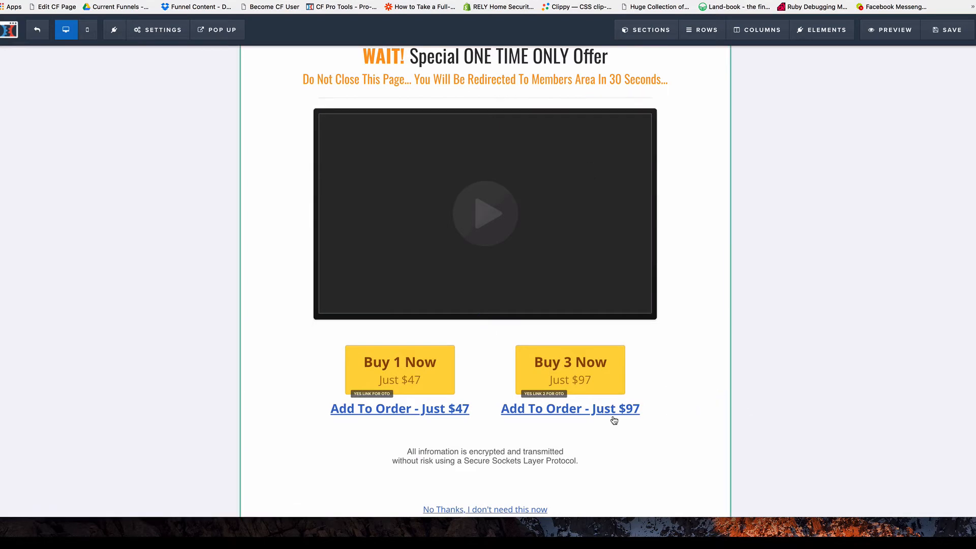
click(596, 394)
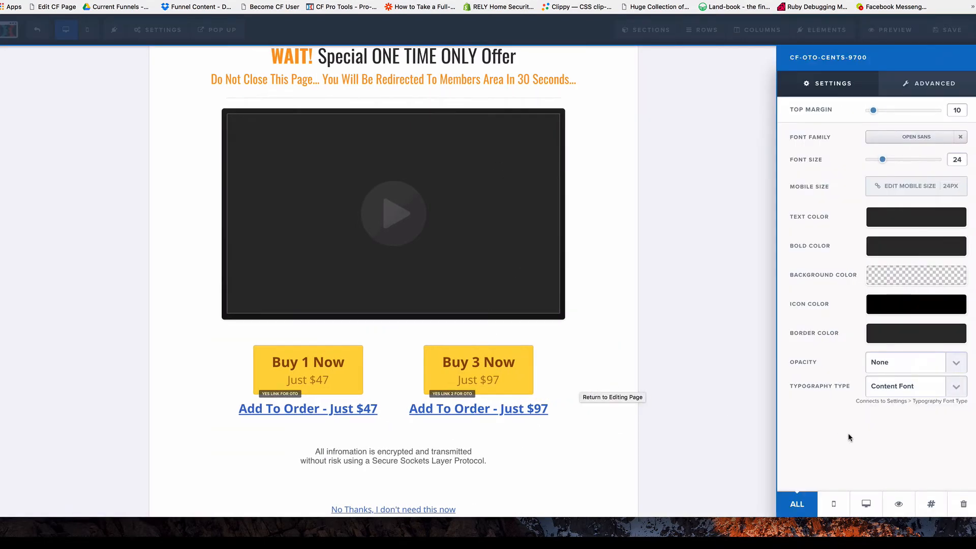
click(932, 506)
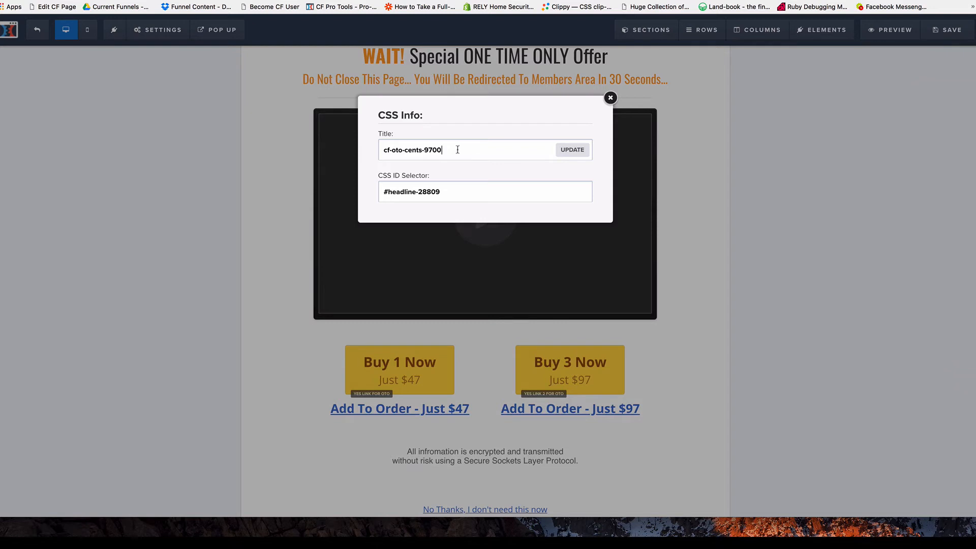
click(626, 157)
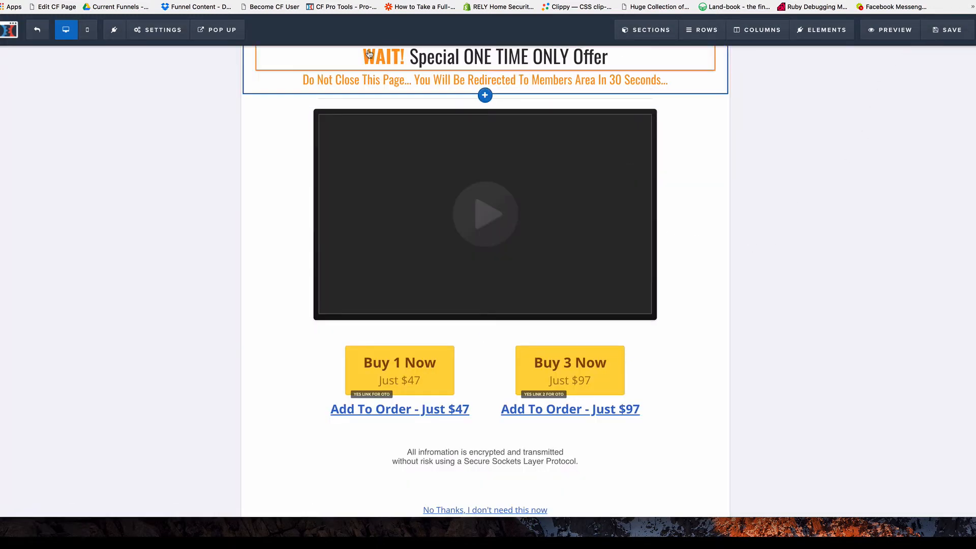
Recheck OTO 2's tracking script, then save the page and exit to the step overview.
click(155, 31)
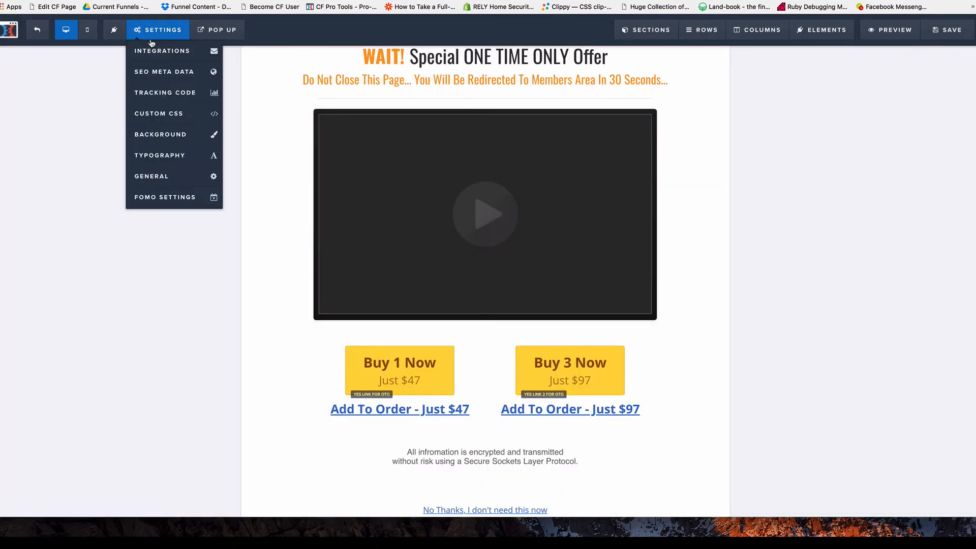
click(165, 92)
click(558, 86)
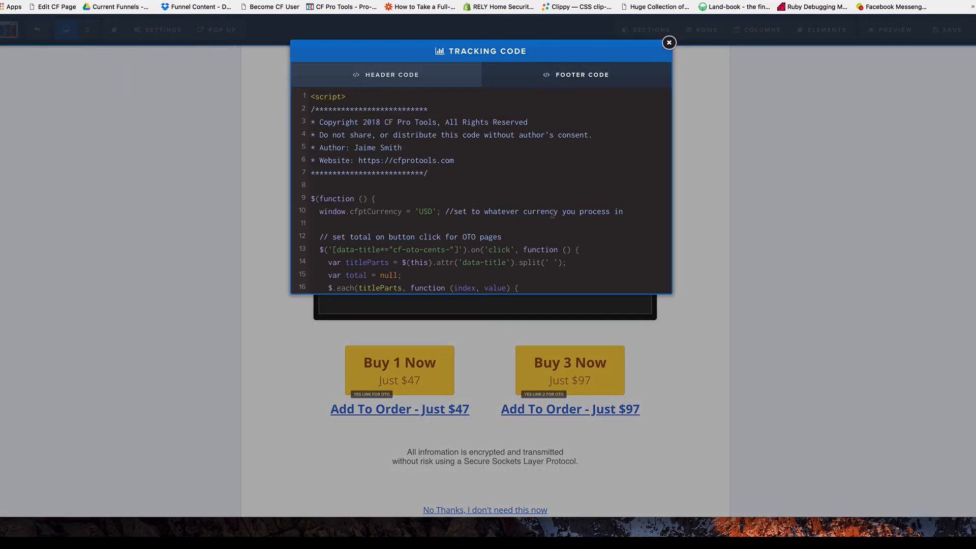
scroll(535, 181, down, 15)
click(708, 202)
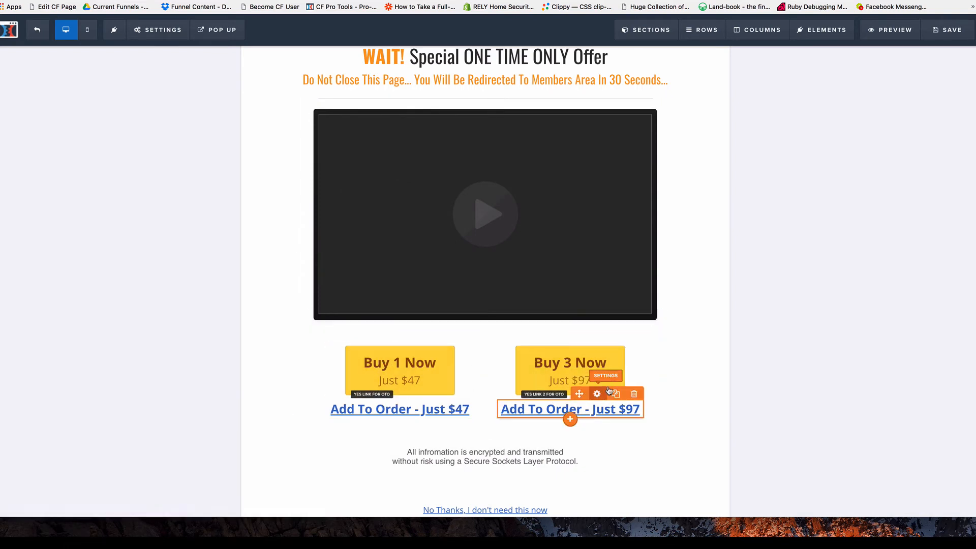
scroll(737, 294, up, 5)
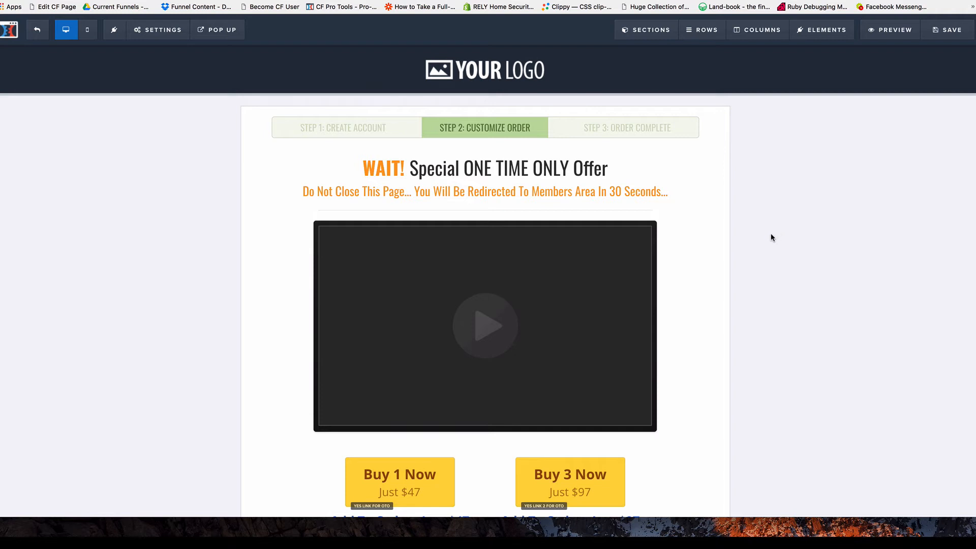
click(950, 31)
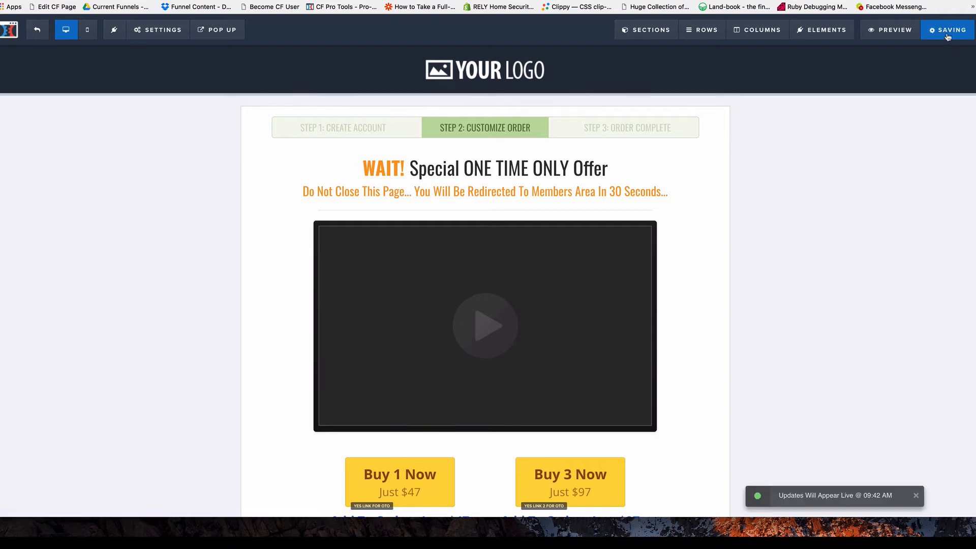
click(37, 31)
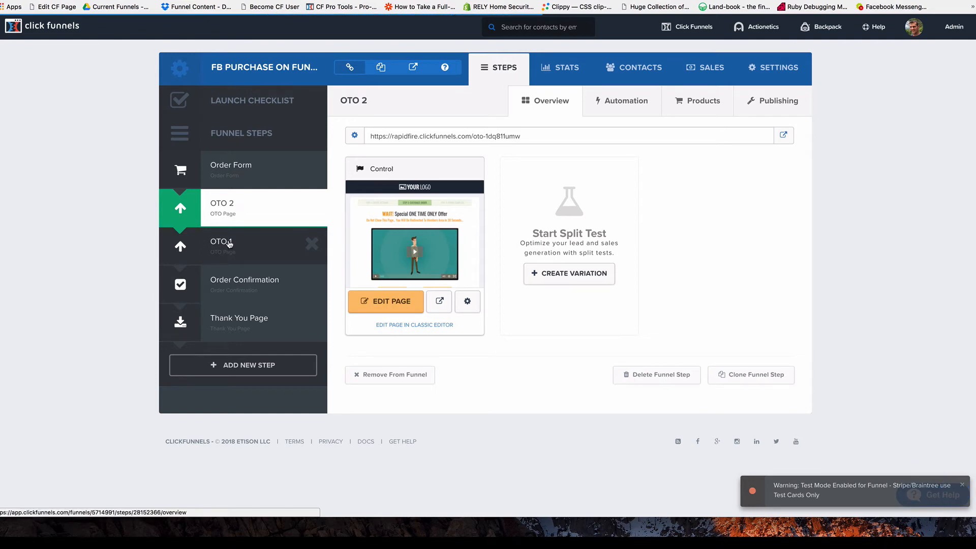
Open the OTO 1 page in the editor and bring up its tracking code.
click(230, 245)
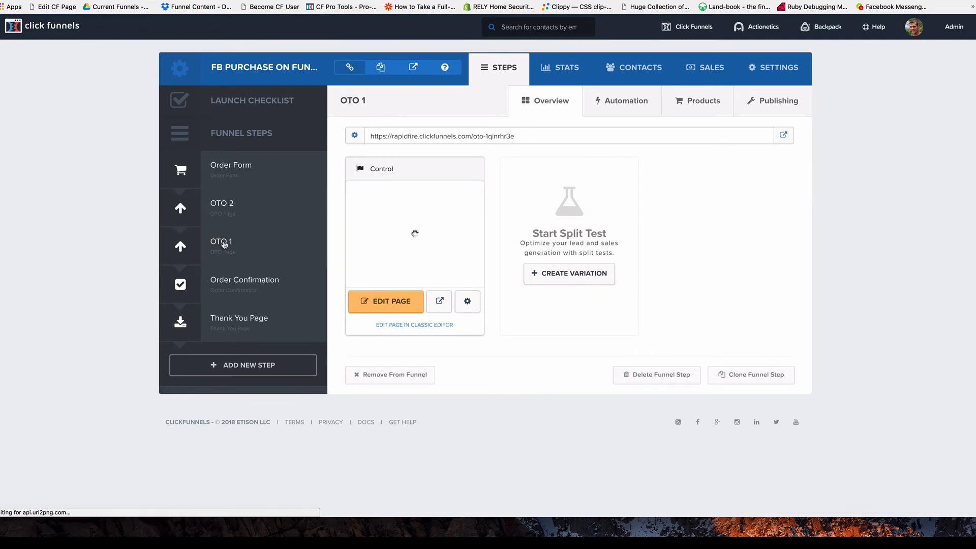
click(397, 296)
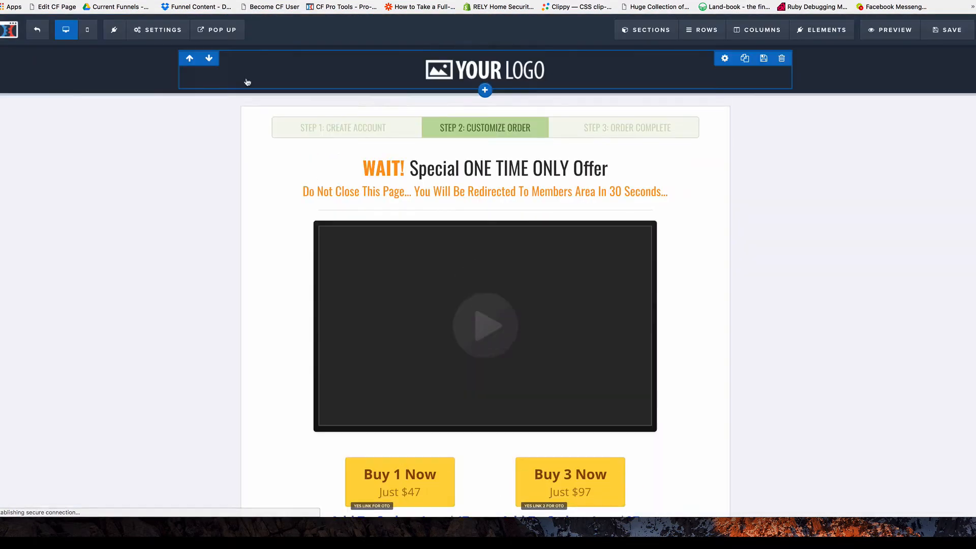
click(160, 31)
click(168, 93)
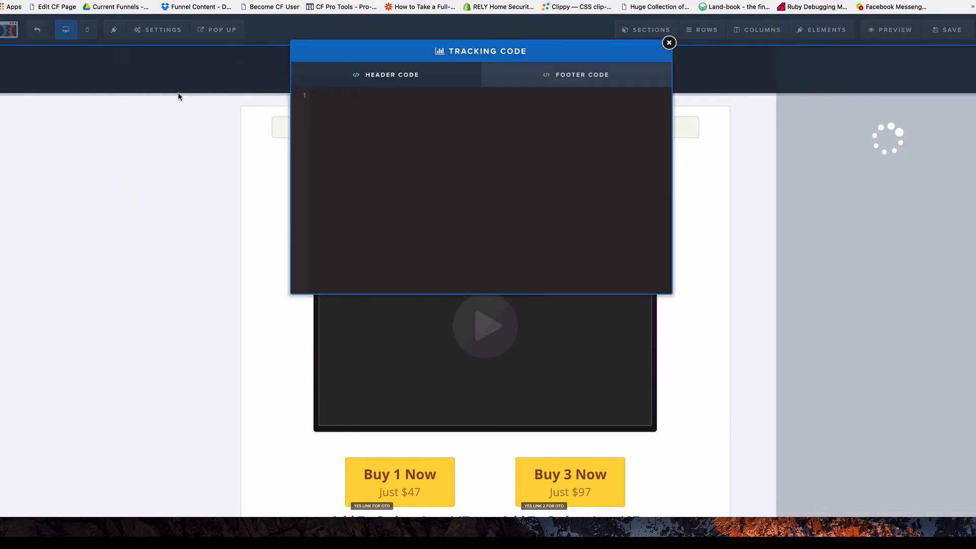
Paste the CF Pro Tools USD purchase script into the Header Code and close the window.
click(366, 178)
key(super+v)
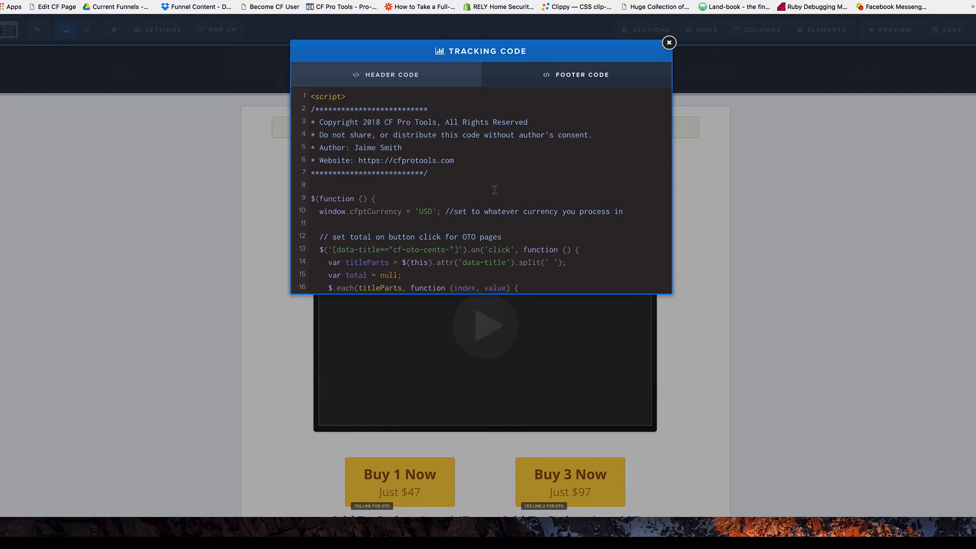
double_click(425, 211)
click(726, 226)
scroll(715, 220, down, 3)
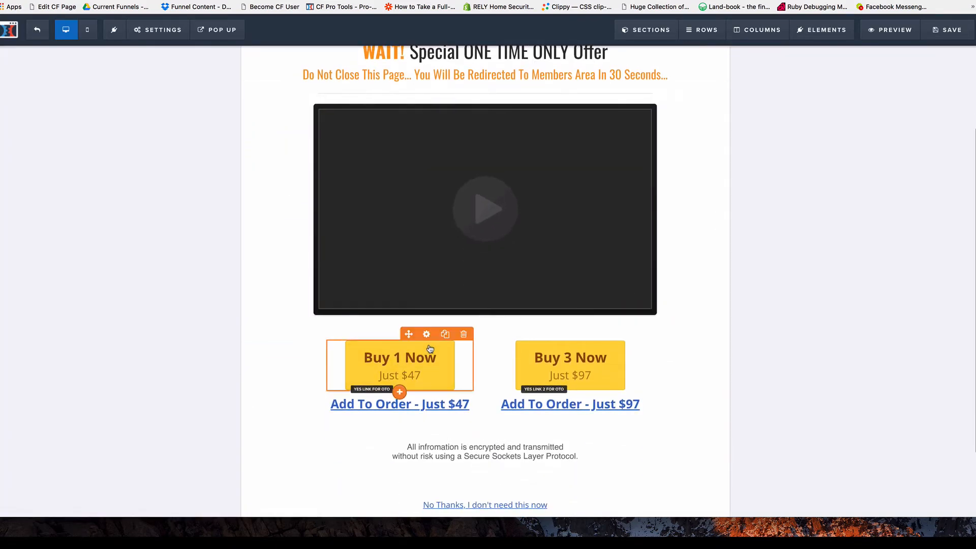
Set OTO 1's Buy 1 Now button title to cf-oto-cents-4700 and save the page.
scroll(421, 368, up, 1)
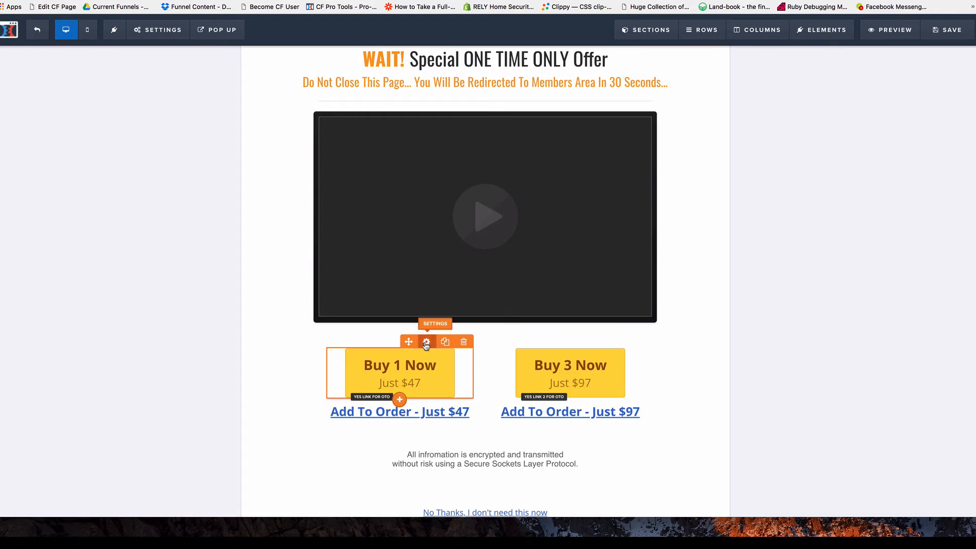
click(426, 343)
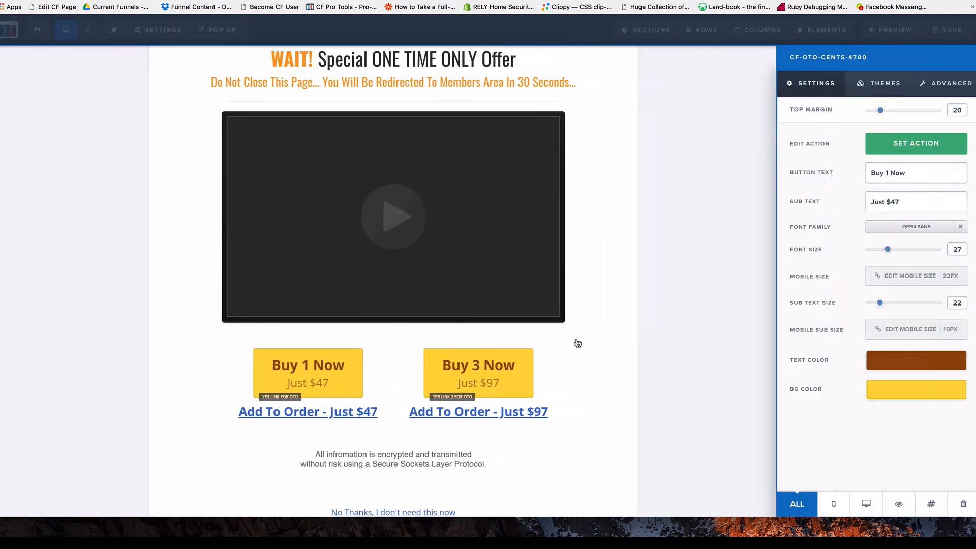
click(931, 504)
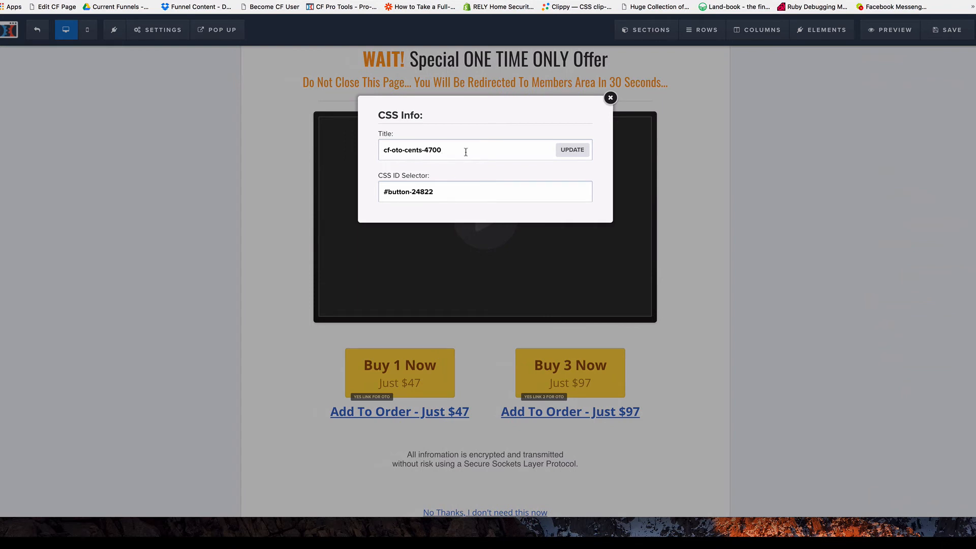
click(565, 152)
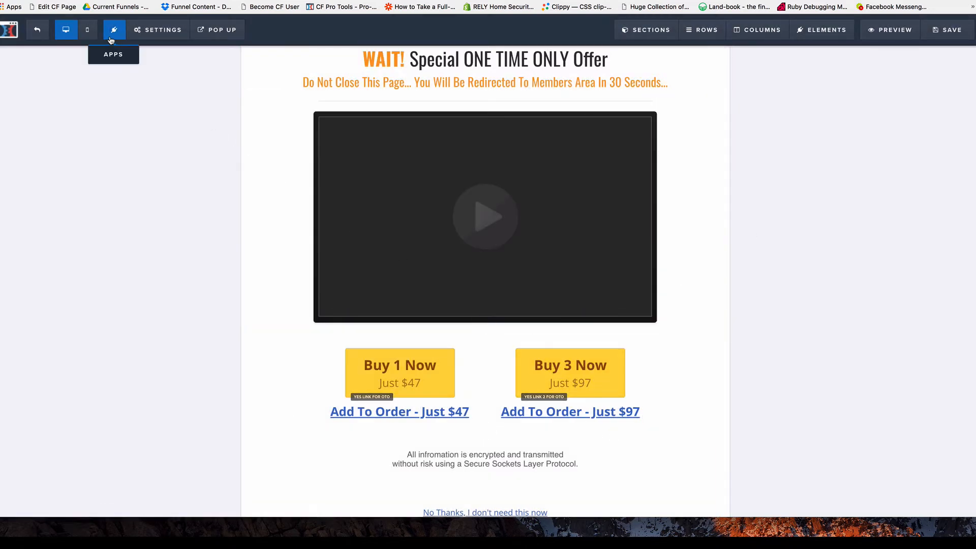
key(super+s)
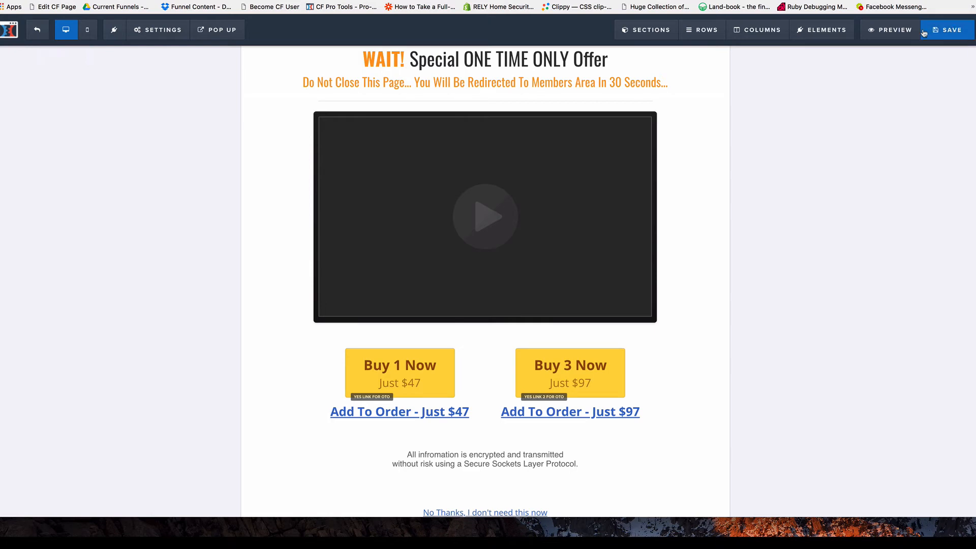
click(150, 36)
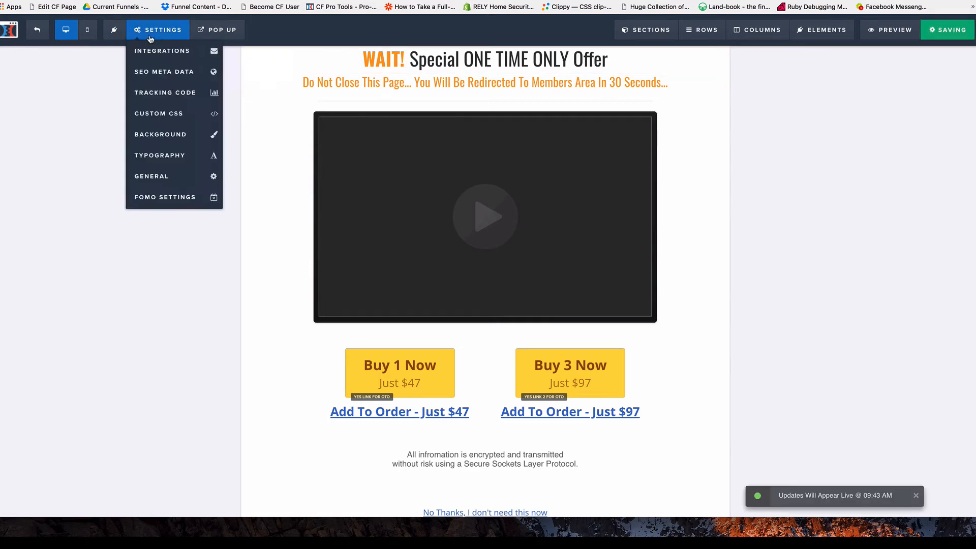
Exit the editor and select the Order Confirmation step in the funnel sidebar.
click(37, 35)
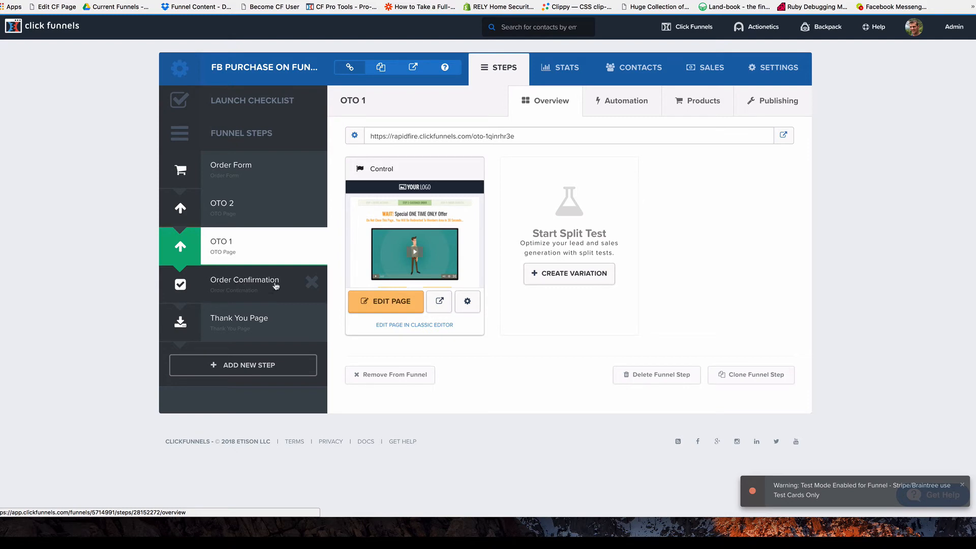
click(236, 282)
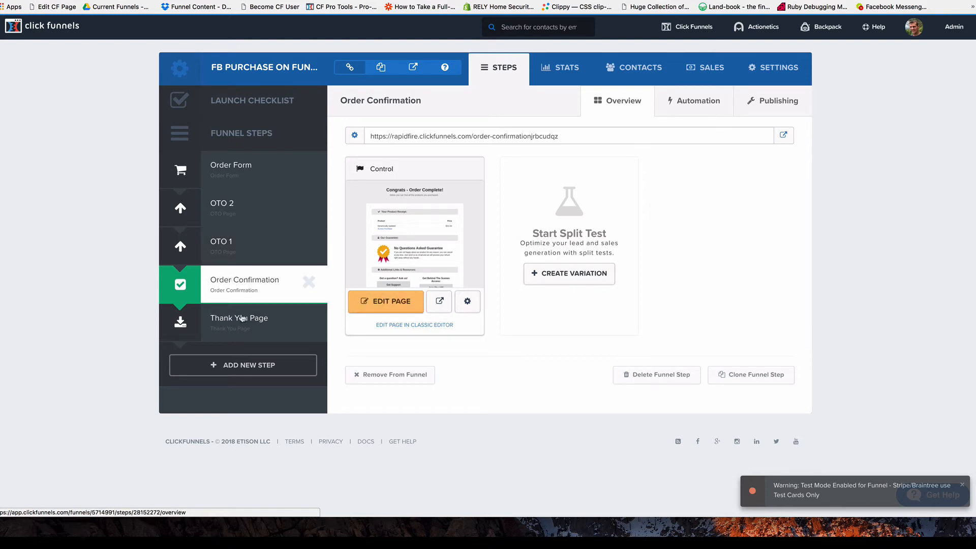
Open the Order Confirmation page's footer tracking code and confirm the currency is USD.
click(385, 305)
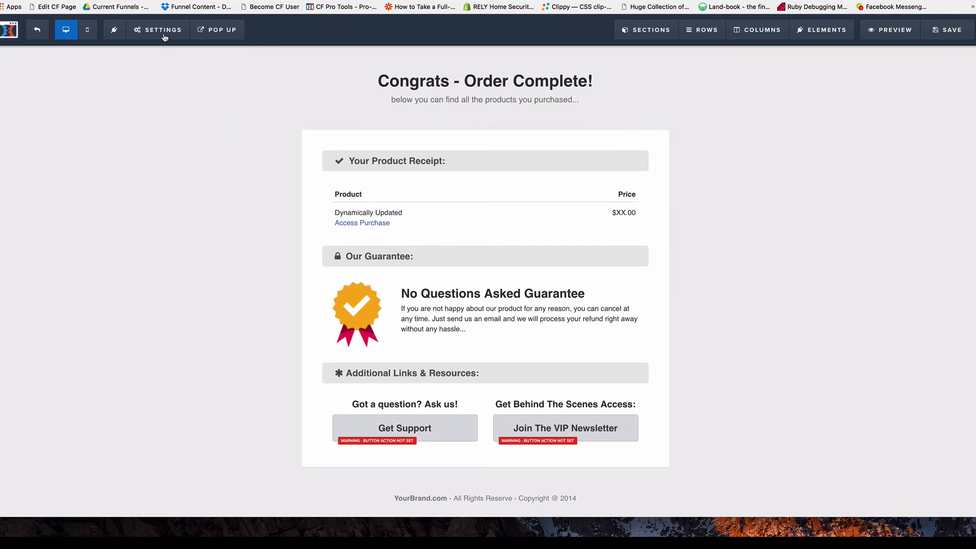
click(158, 29)
click(161, 92)
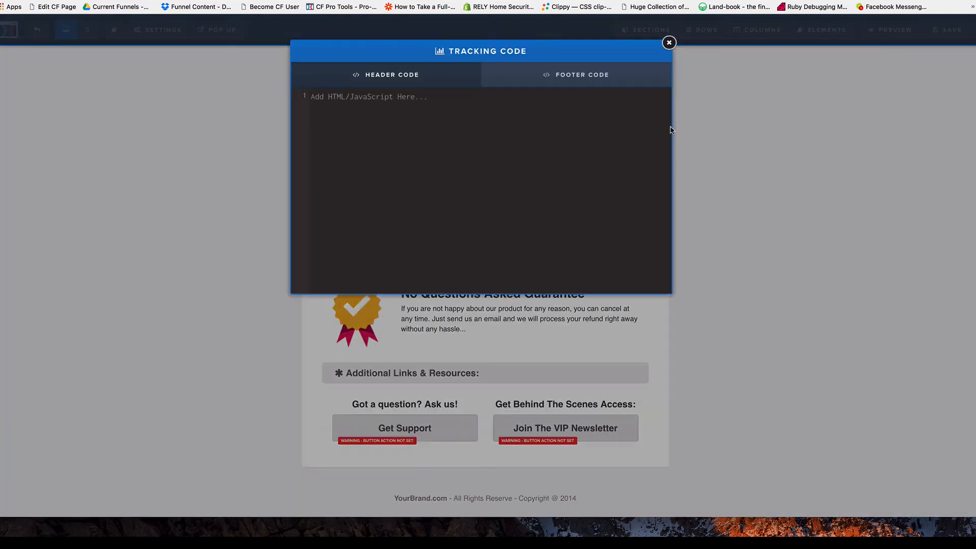
click(586, 78)
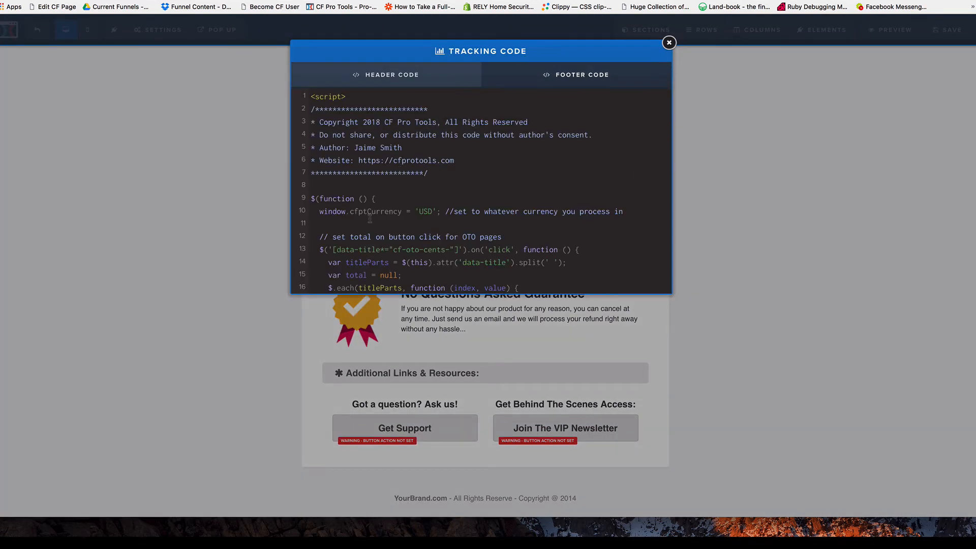
double_click(429, 212)
scroll(463, 200, right, 1)
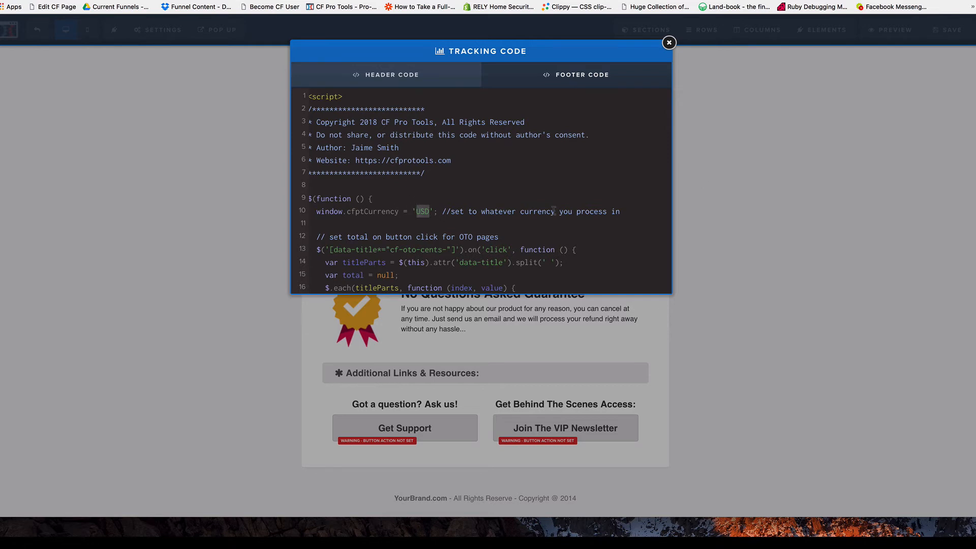
click(718, 199)
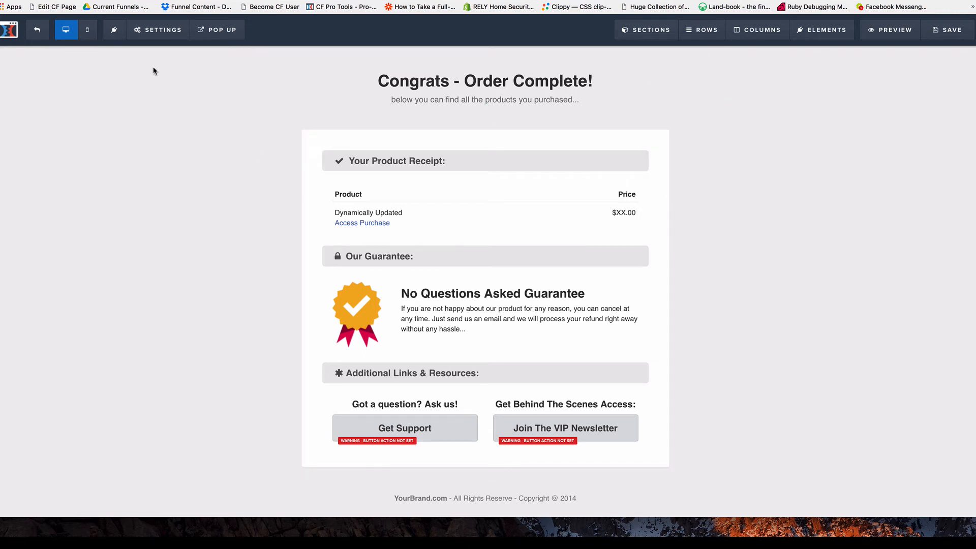
Reopen the Order Confirmation footer tracking code for another look and close it.
click(158, 29)
click(173, 105)
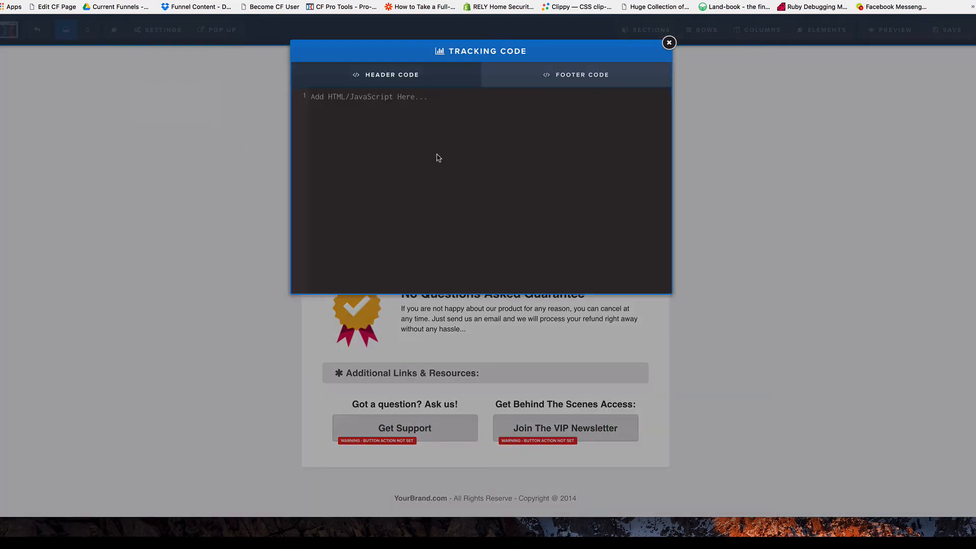
click(599, 83)
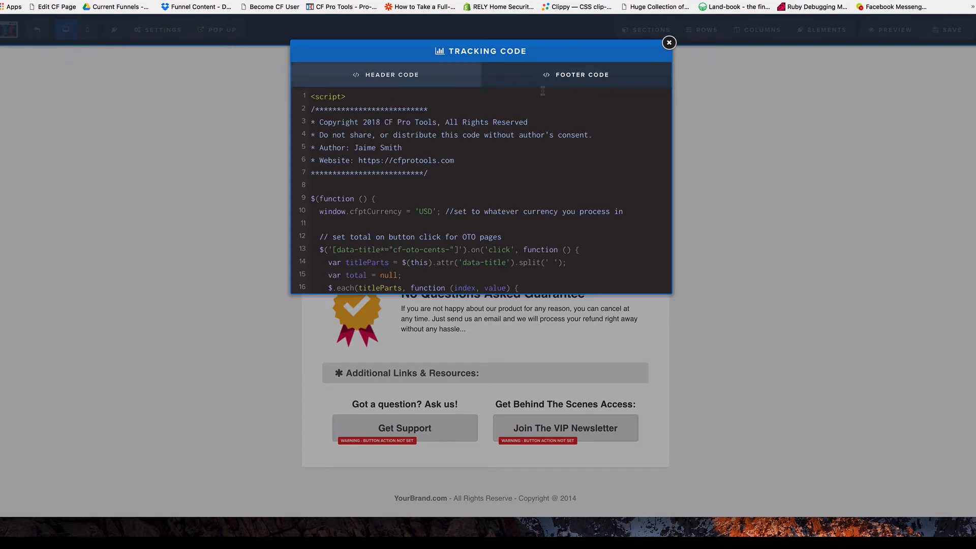
click(716, 167)
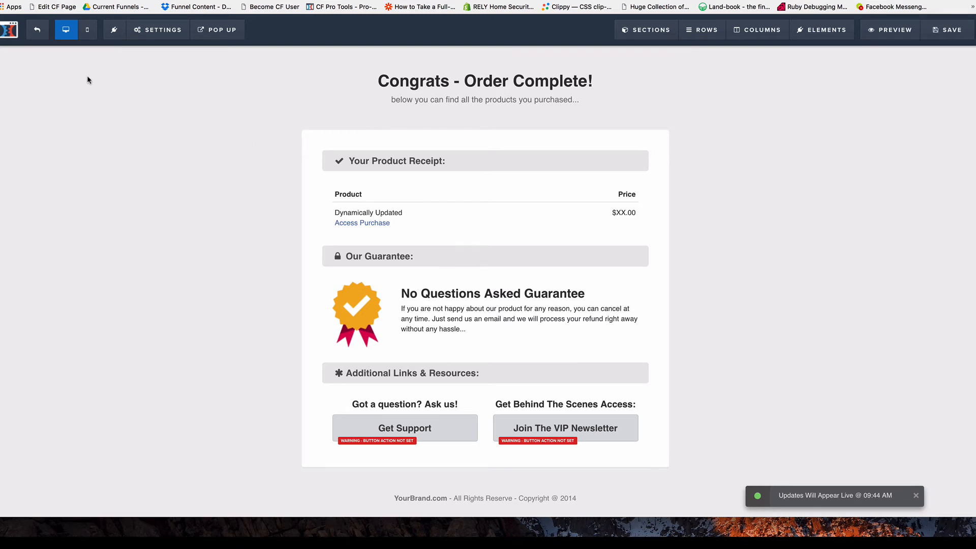
Exit the editor, select the Order Form step and open the funnel's settings.
click(37, 31)
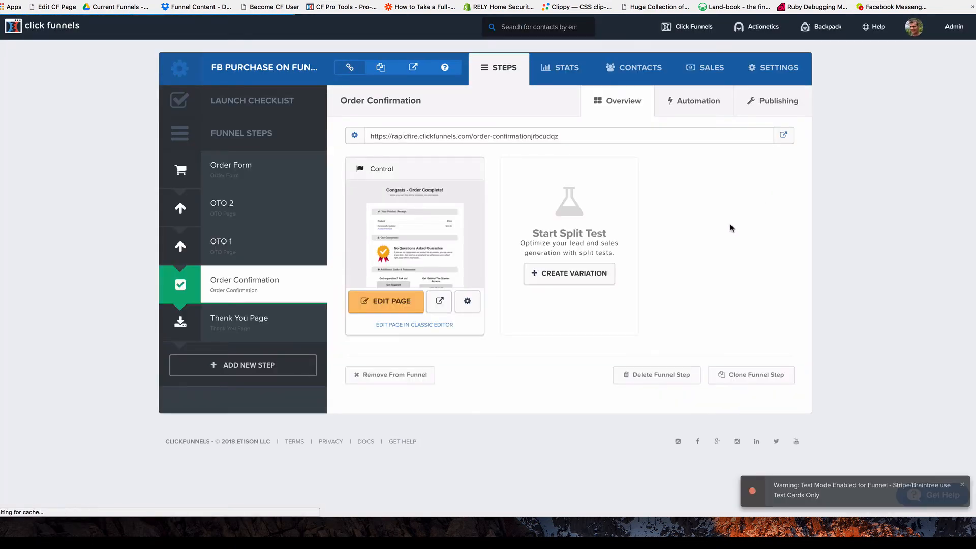
right_click(783, 136)
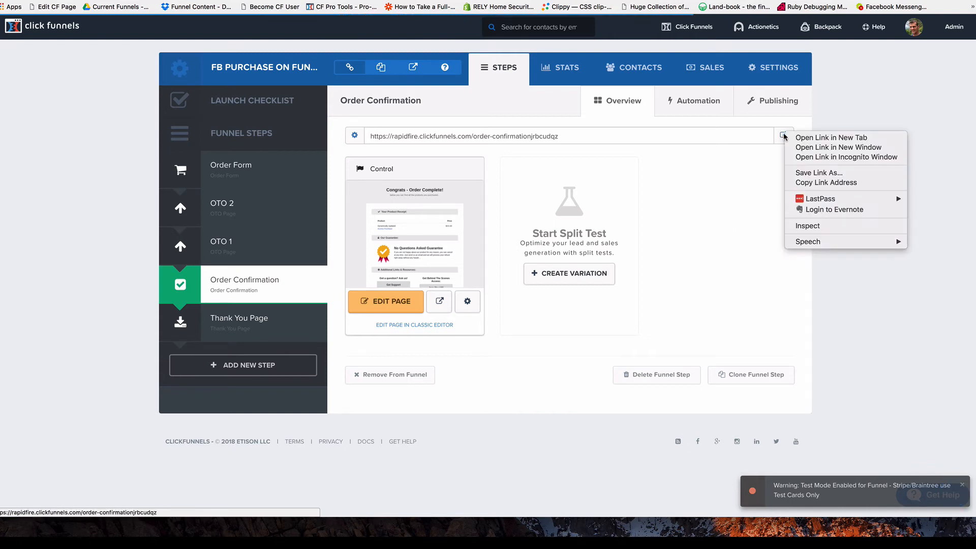
click(256, 165)
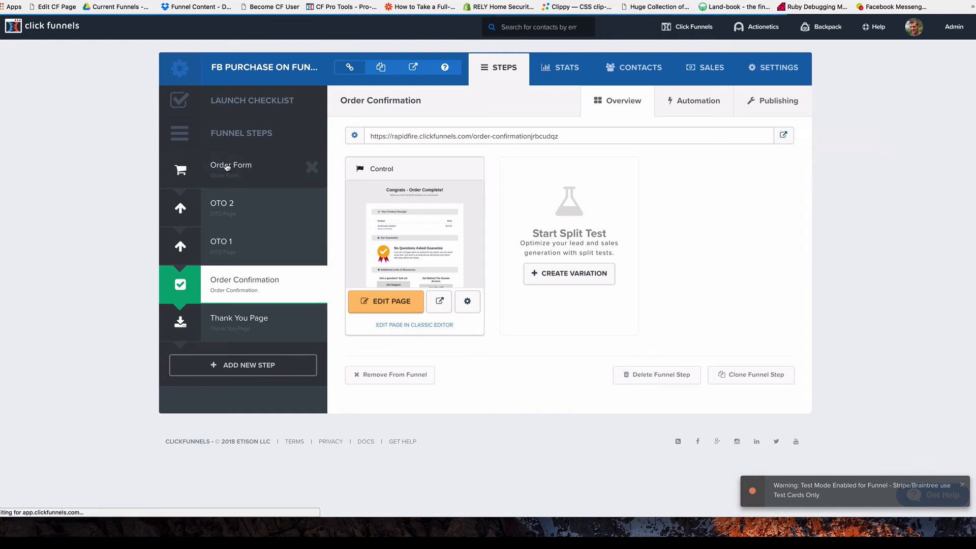
click(227, 167)
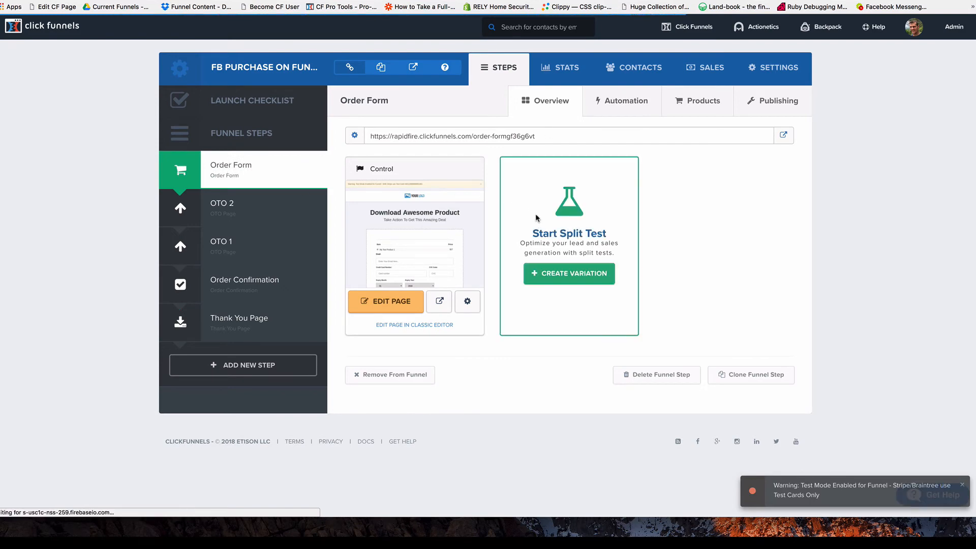
click(780, 69)
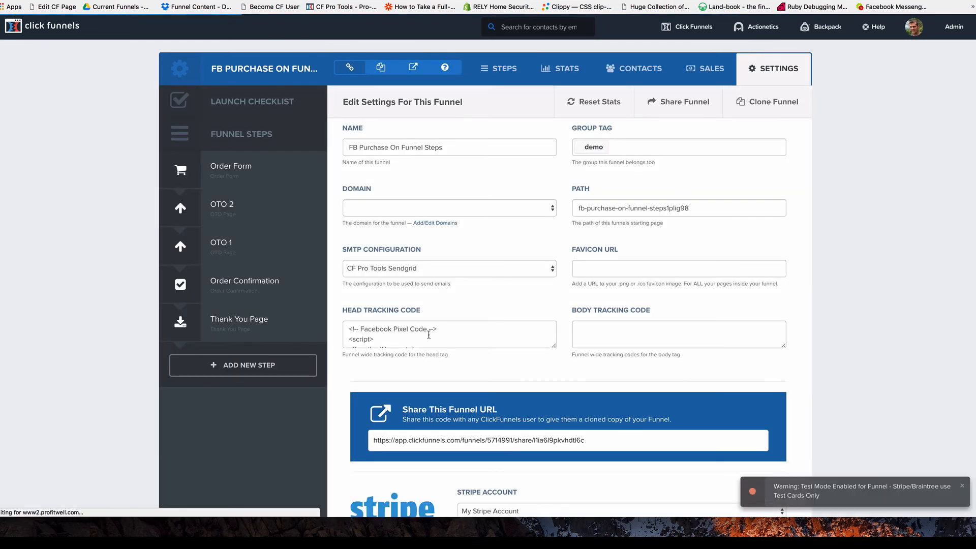
Confirm the Facebook Pixel code sits in the head tracking code, then go back to the Order Form step.
click(410, 339)
scroll(397, 337, down, 2)
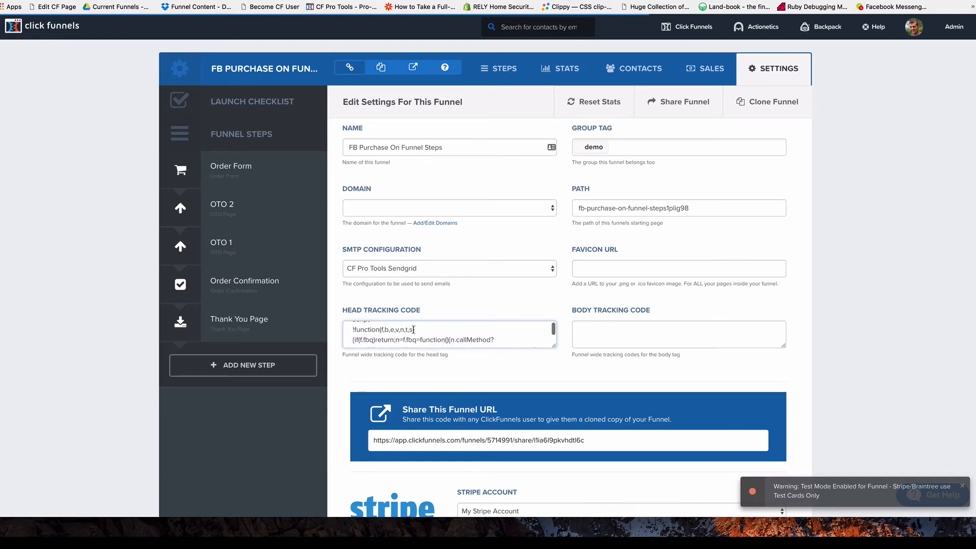
scroll(406, 329, up, 3)
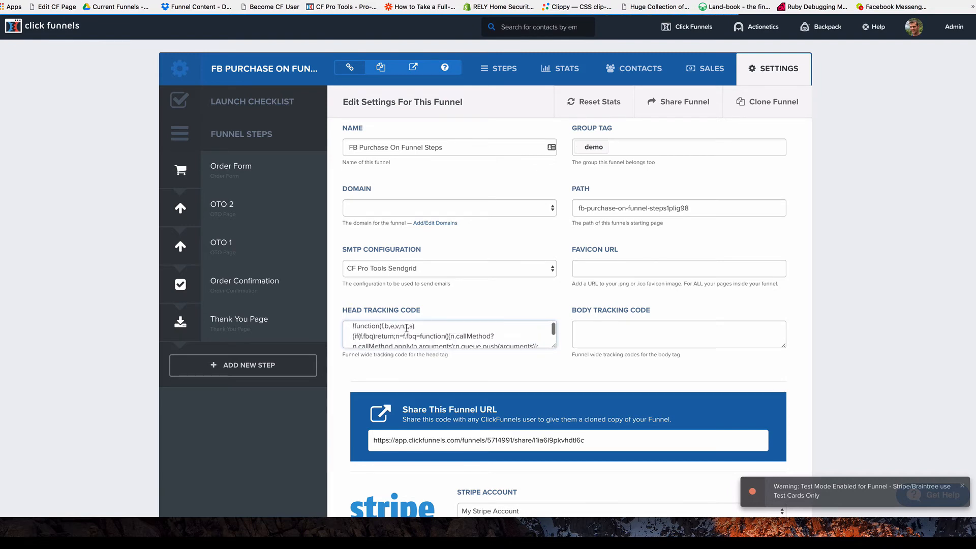
click(230, 168)
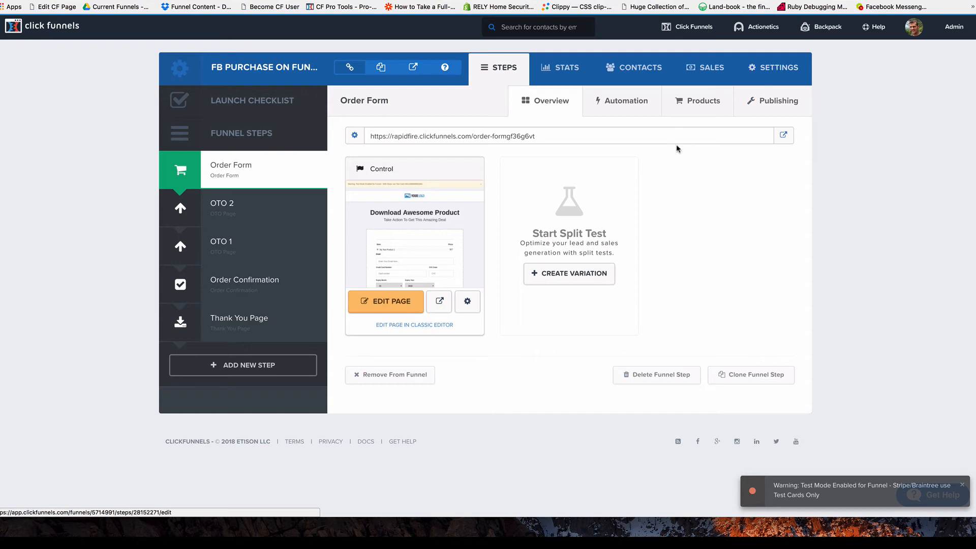
Open the live Order Form in an incognito window, showing My Test Product 1 at $27.
right_click(783, 135)
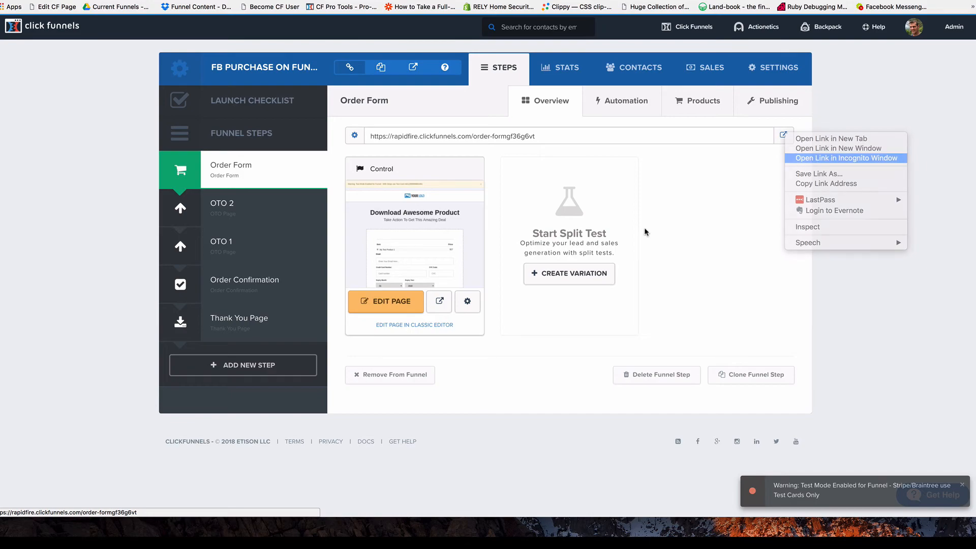
click(812, 158)
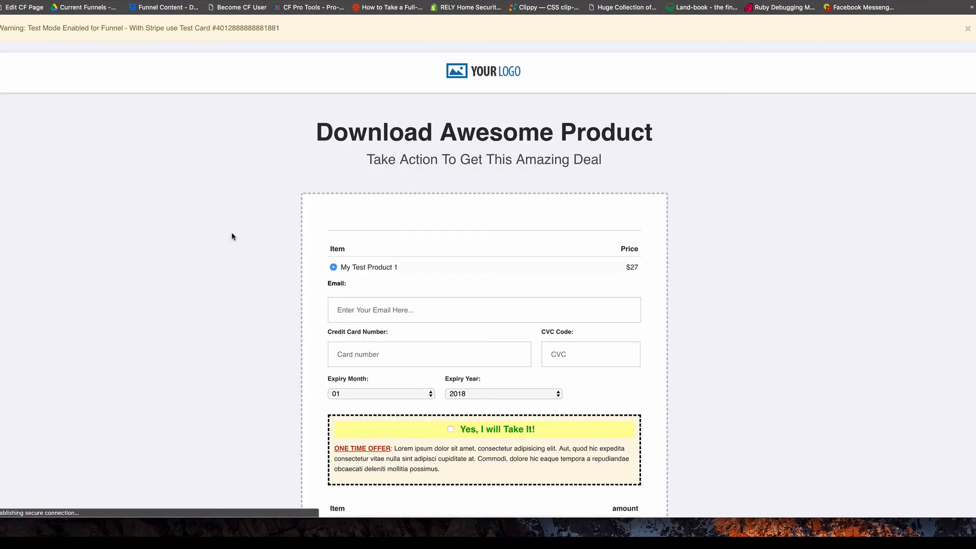
scroll(243, 169, down, 3)
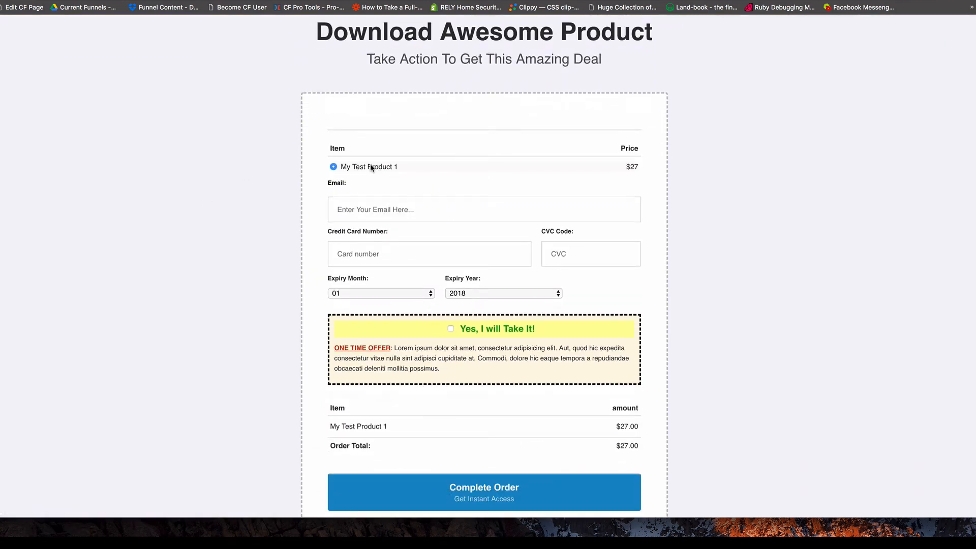
Enter the buyer's test e-mail address on the order form, correcting one digit in it.
scroll(471, 288, down, 2)
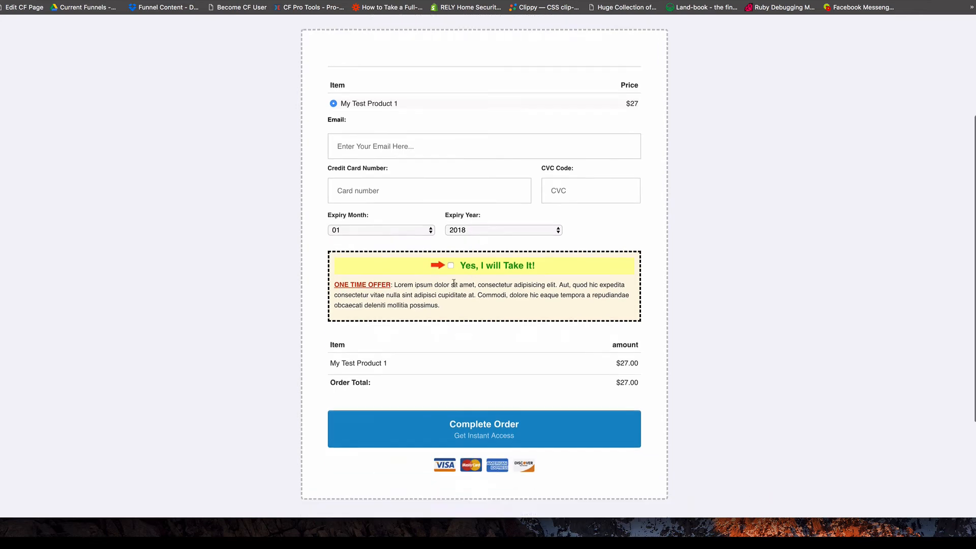
scroll(453, 279, up, 5)
click(401, 310)
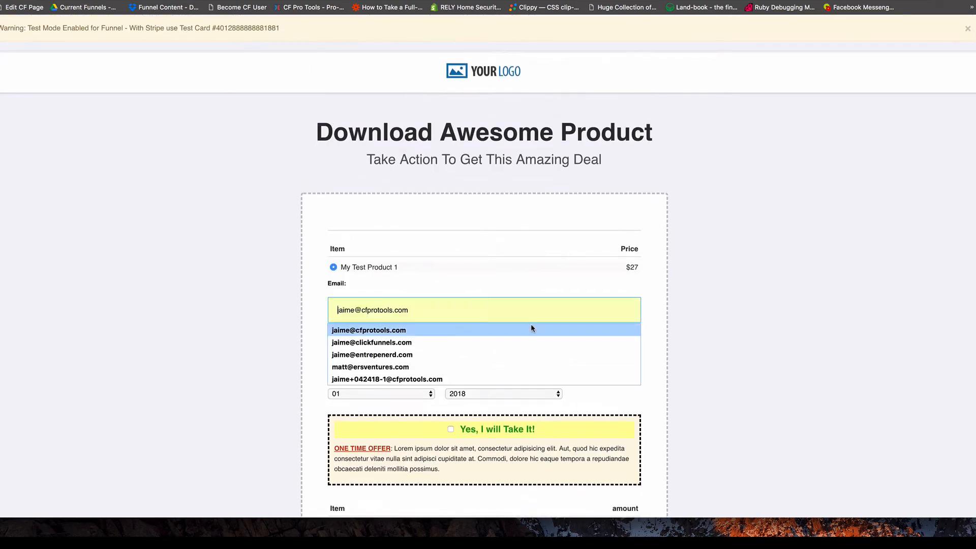
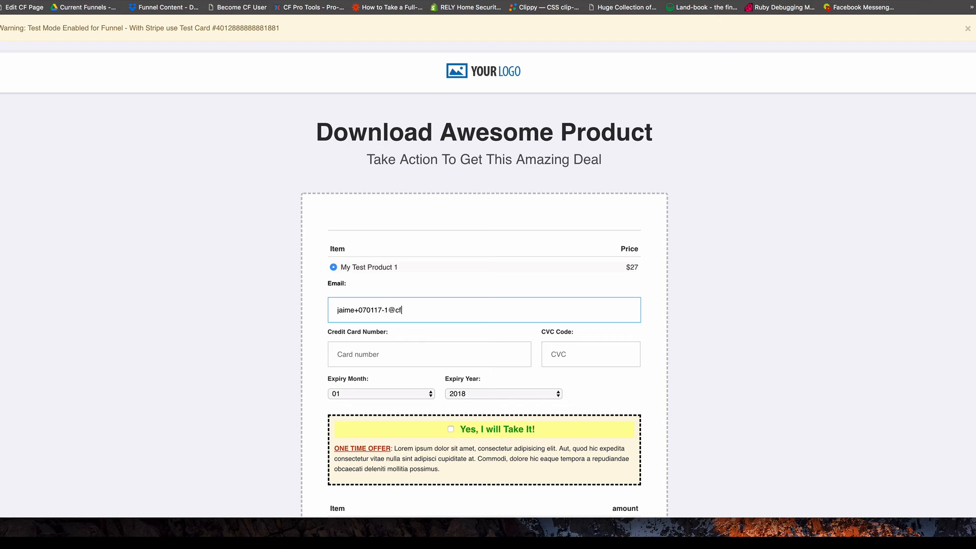
click(380, 361)
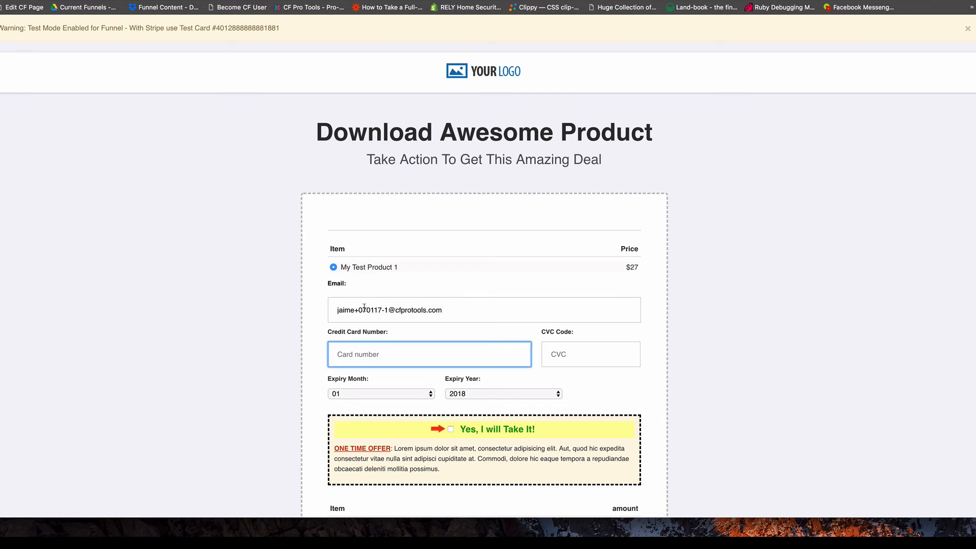
drag(354, 310, 389, 311)
click(381, 311)
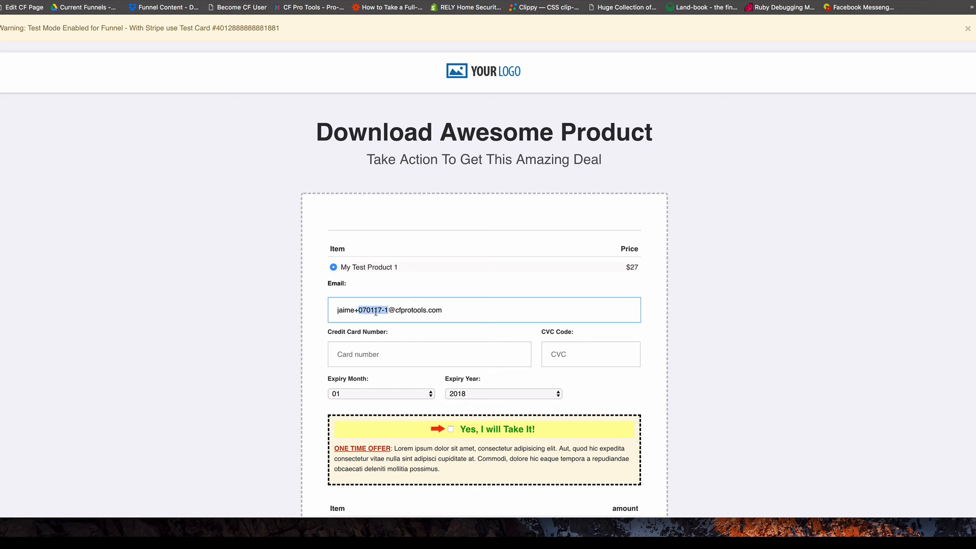
click(381, 306)
key(BackSpace)
text(8)
drag(358, 309, 386, 309)
Paste the Stripe test card number, enter CVC 123 and set expiry 01/2020.
click(380, 353)
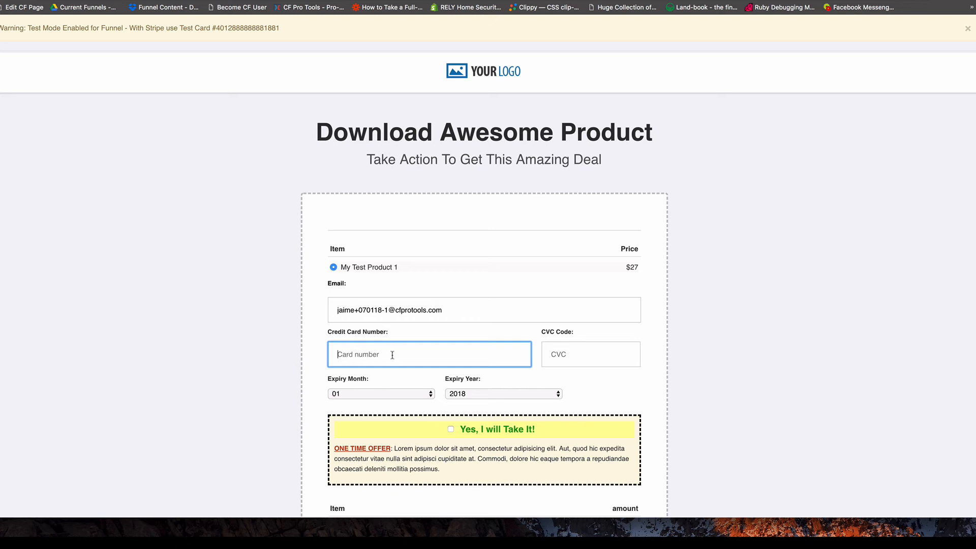
text(4242)
double_click(239, 28)
key(super+c)
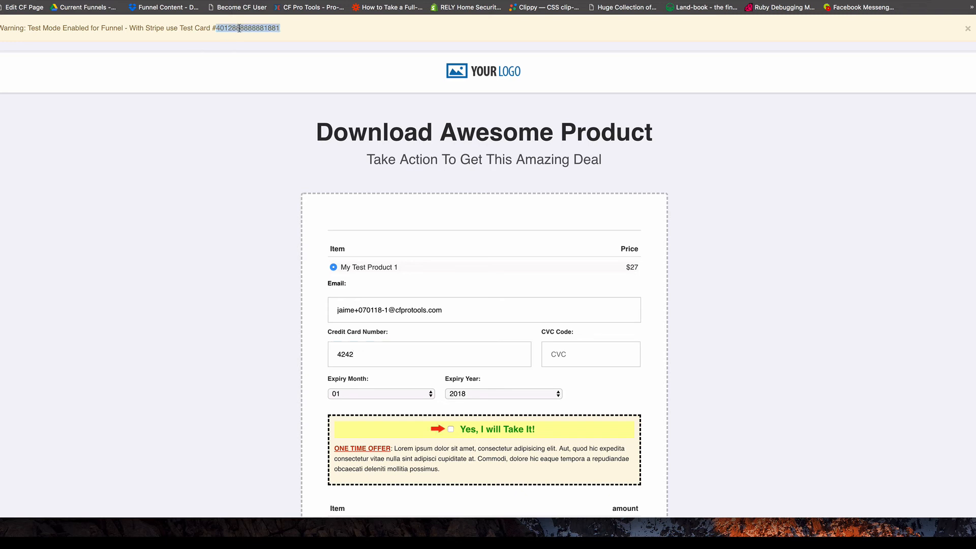
click(367, 359)
key(super+a)
key(super+v)
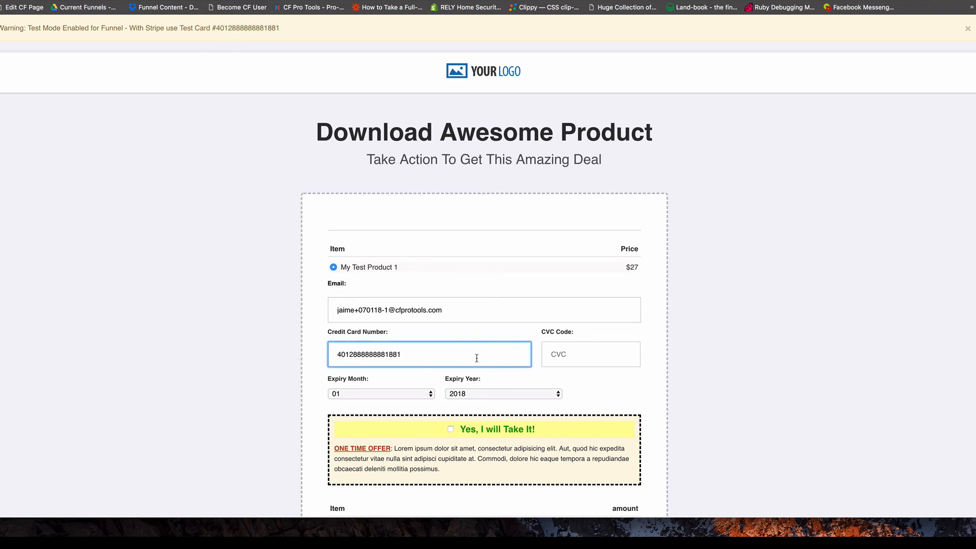
click(575, 355)
text(123)
click(497, 394)
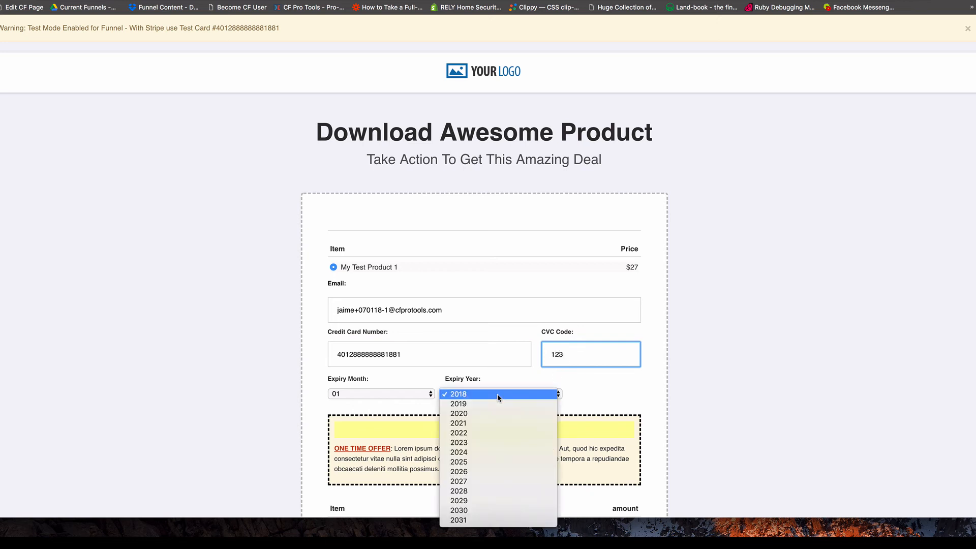
click(483, 413)
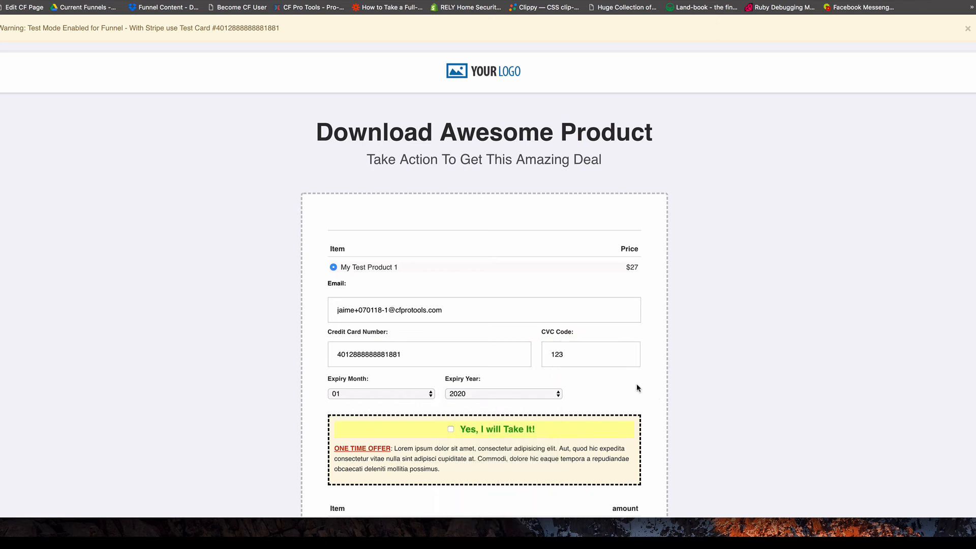
scroll(640, 385, down, 2)
scroll(642, 388, down, 1)
scroll(381, 414, down, 1)
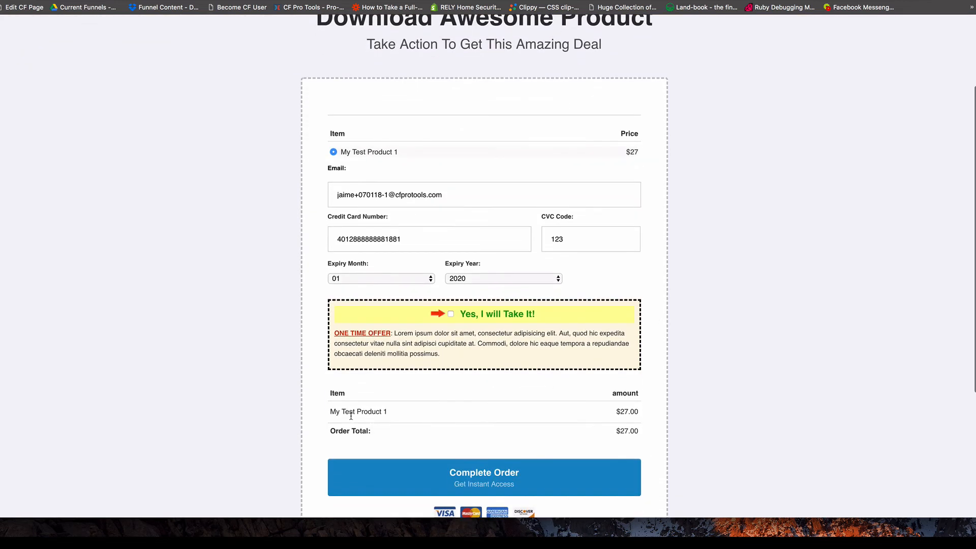
scroll(432, 416, up, 1)
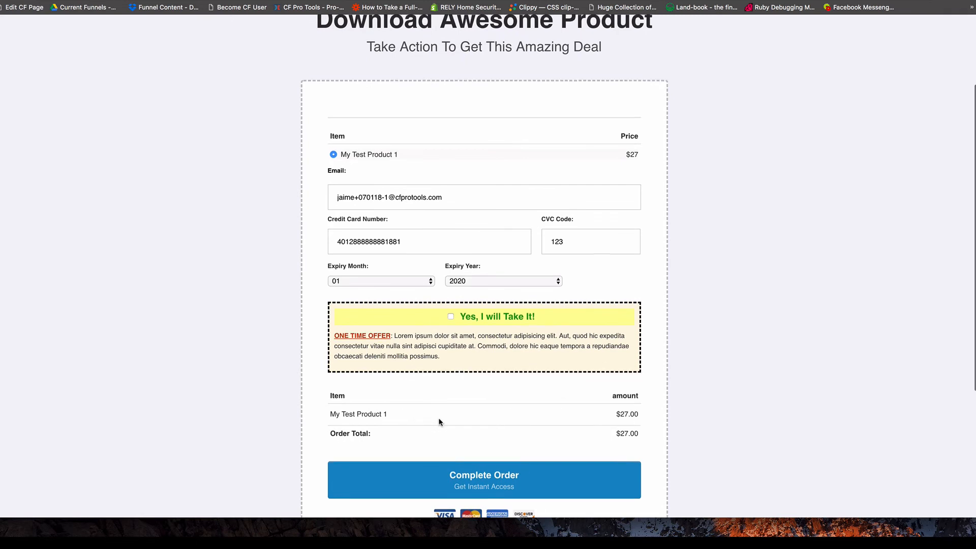
Tick the $47 Test Bump Product so the total reads $74.00, then view Pixel Helper's events.
click(451, 316)
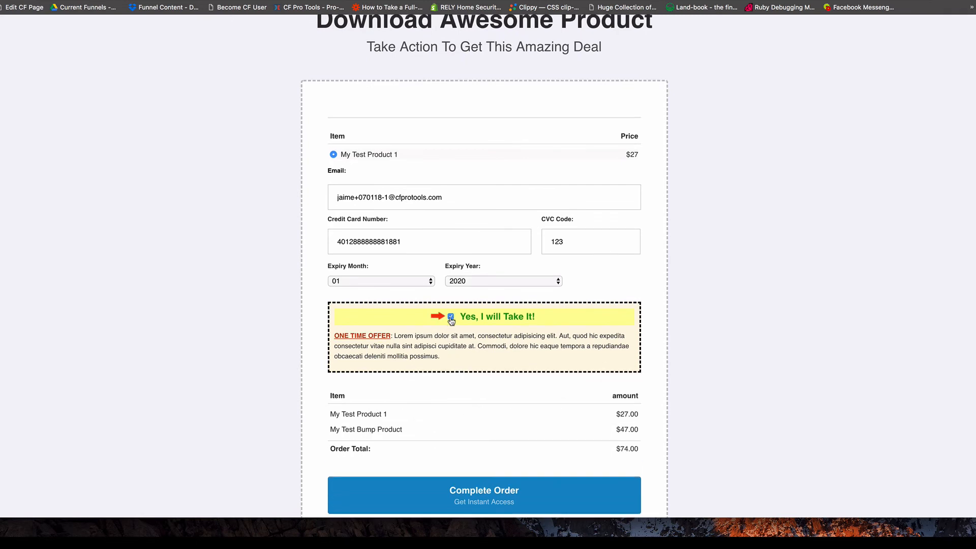
scroll(386, 422, down, 2)
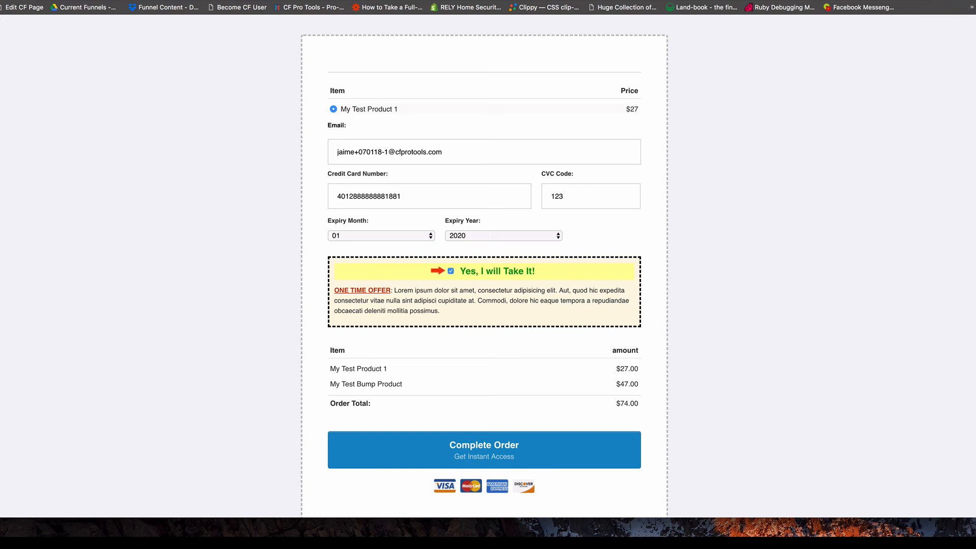
click(956, 1)
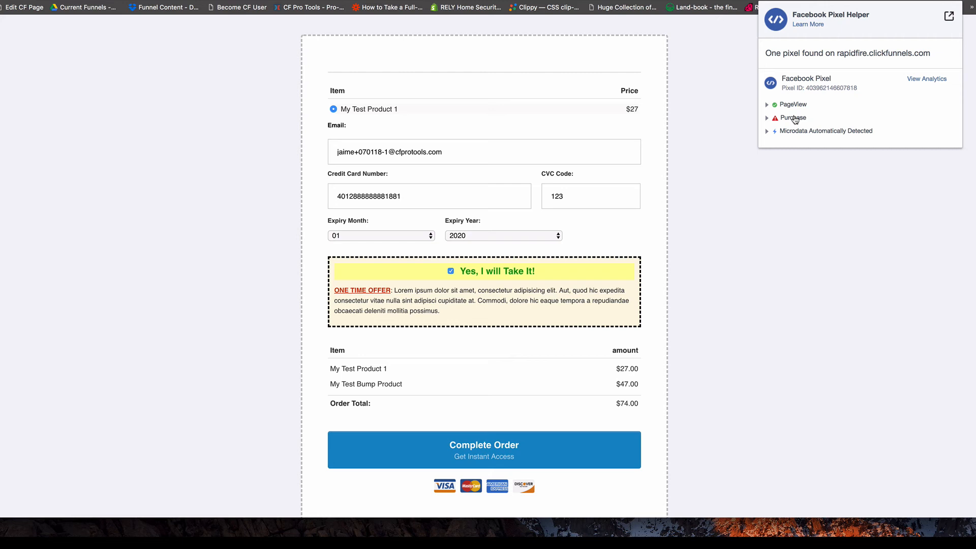
Read the Purchase event error in Pixel Helper on the order form and close the report.
click(767, 117)
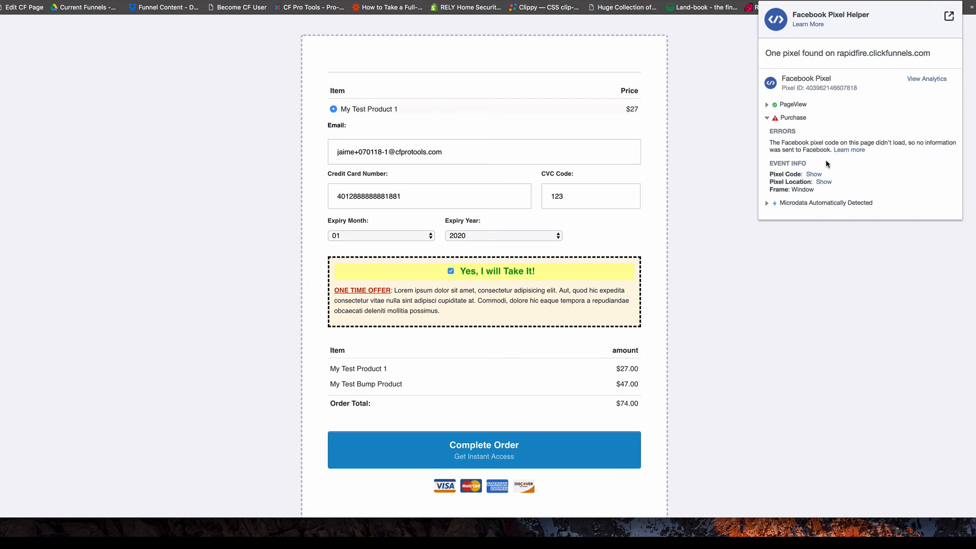
click(767, 119)
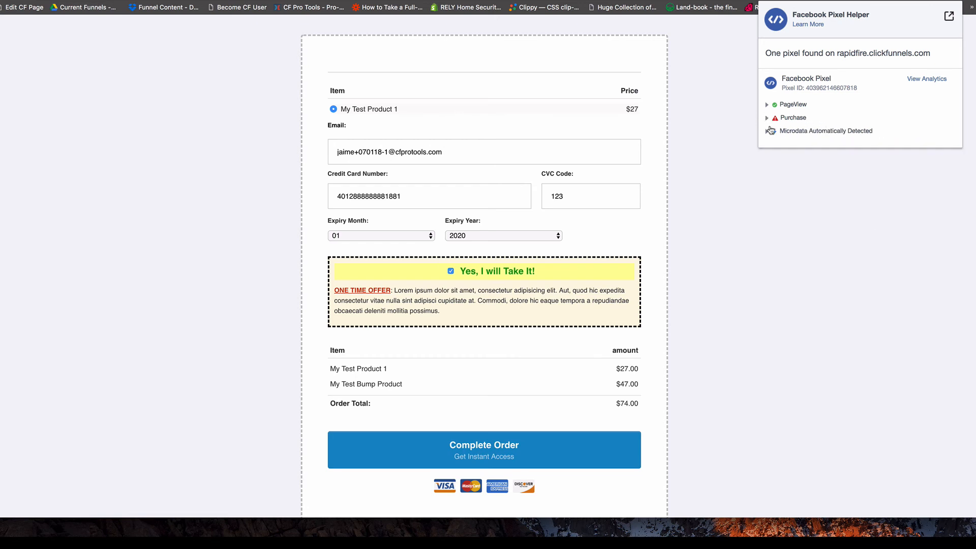
click(734, 177)
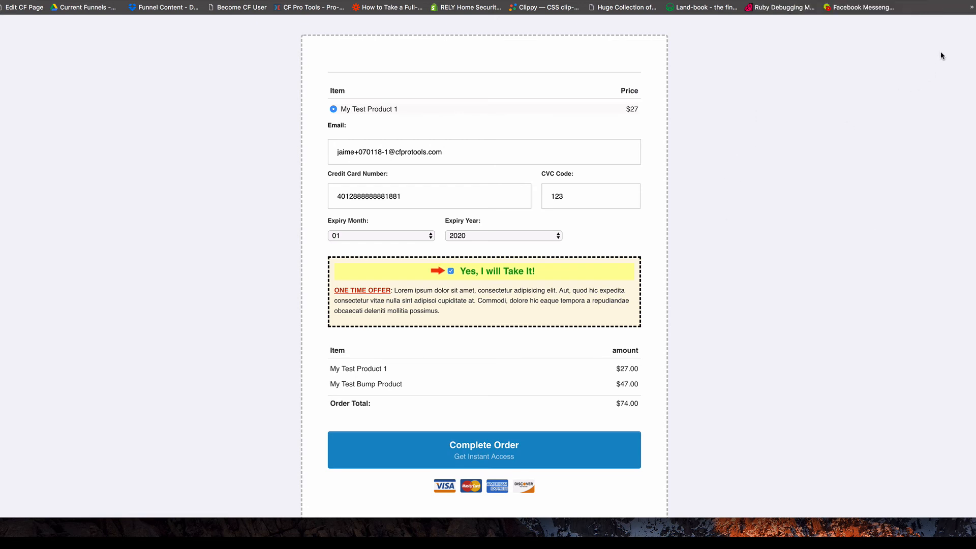
click(958, 1)
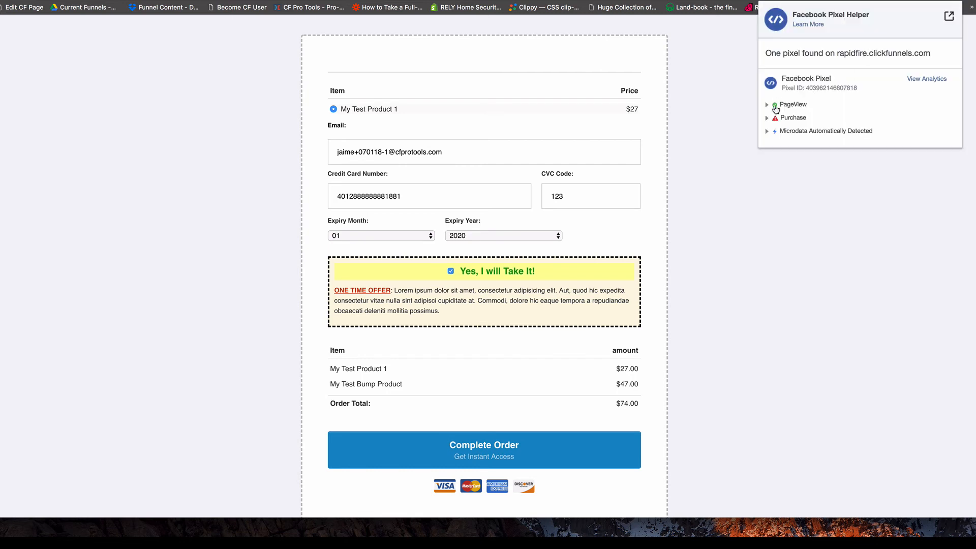
click(732, 135)
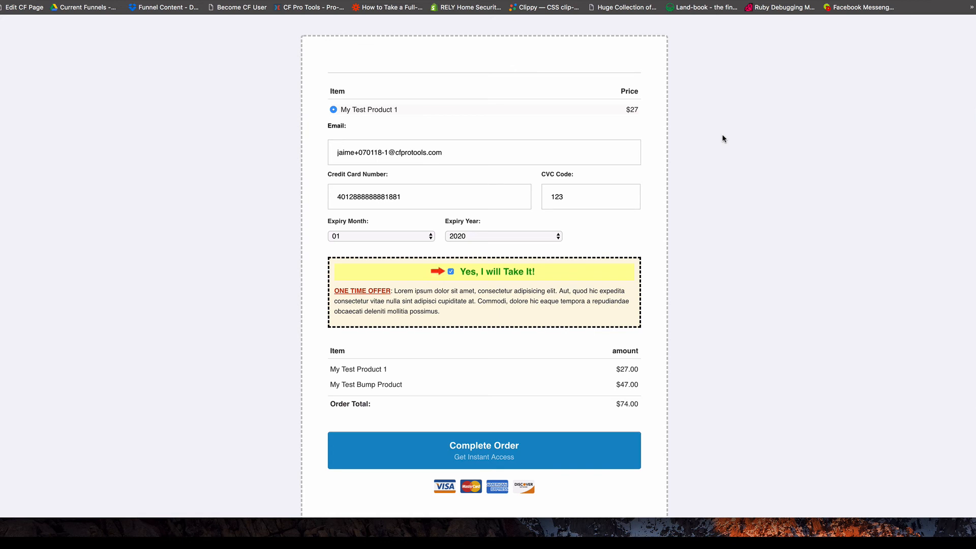
scroll(691, 227, down, 1)
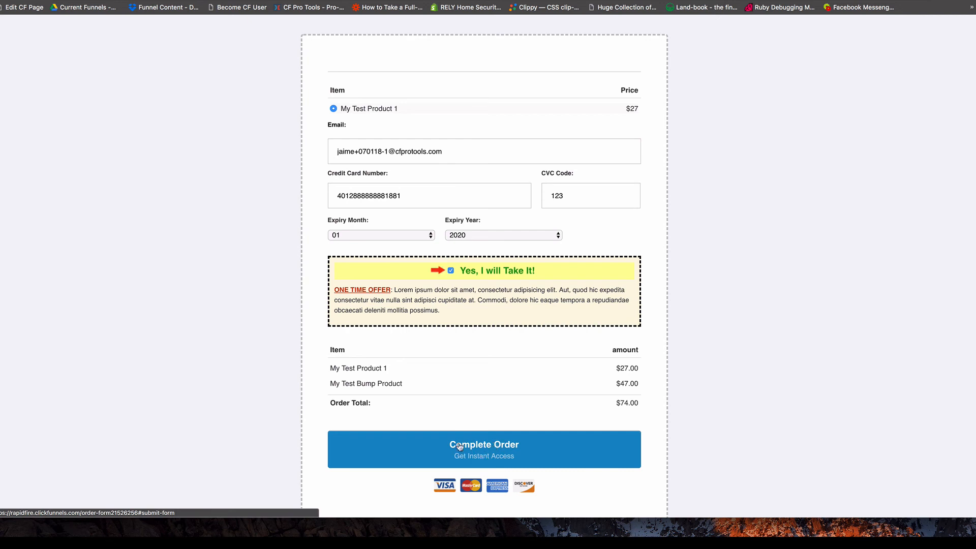
Submit the $74 order and confirm the upsell page's Purchase event shows value 74, currency USD.
click(488, 455)
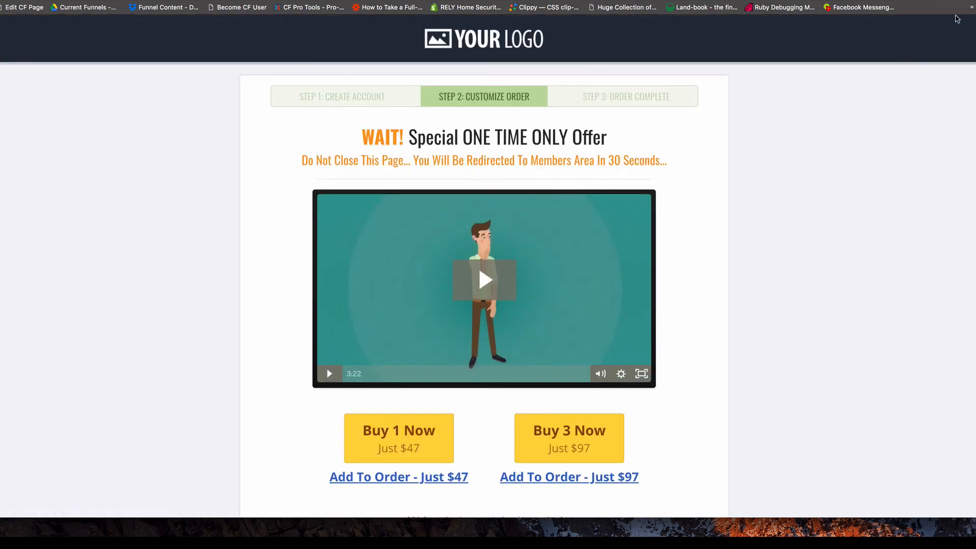
click(959, 1)
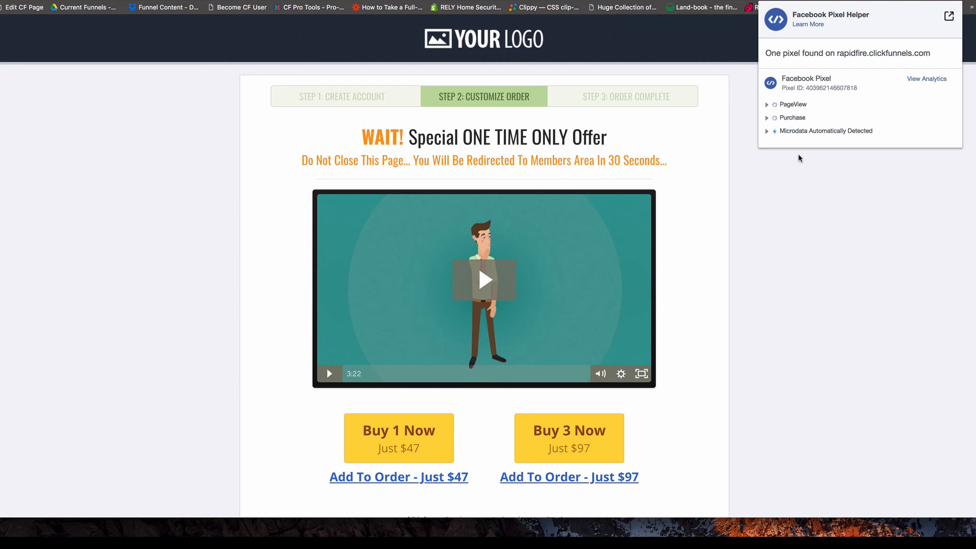
click(795, 185)
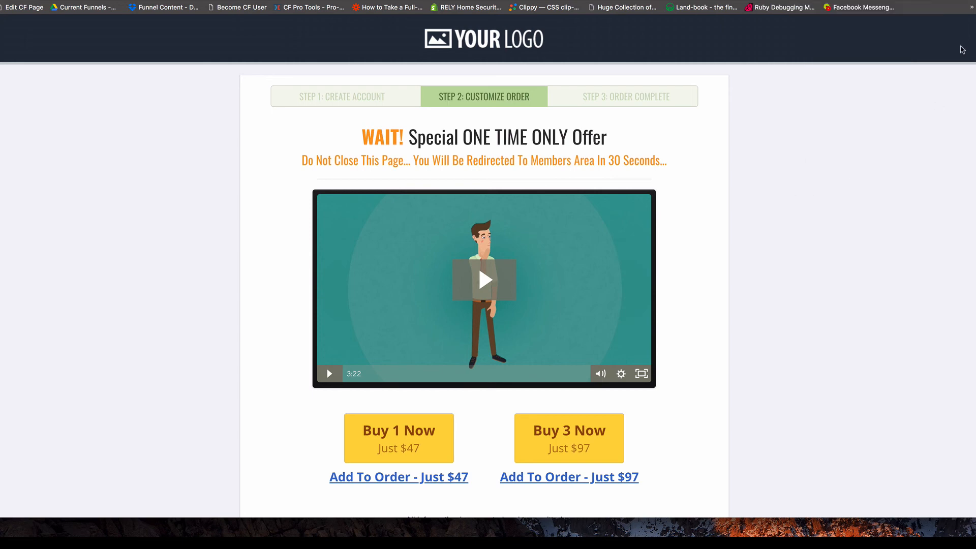
click(956, 1)
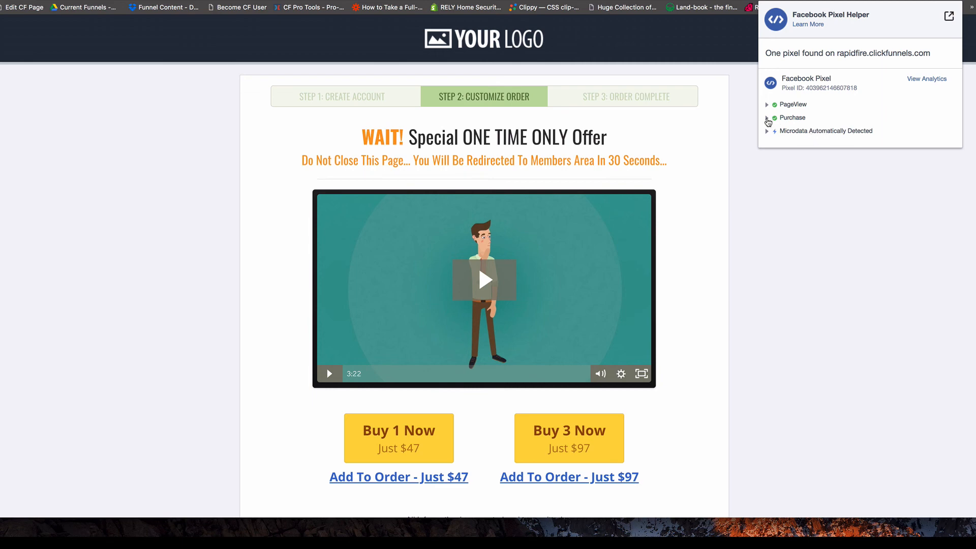
click(767, 118)
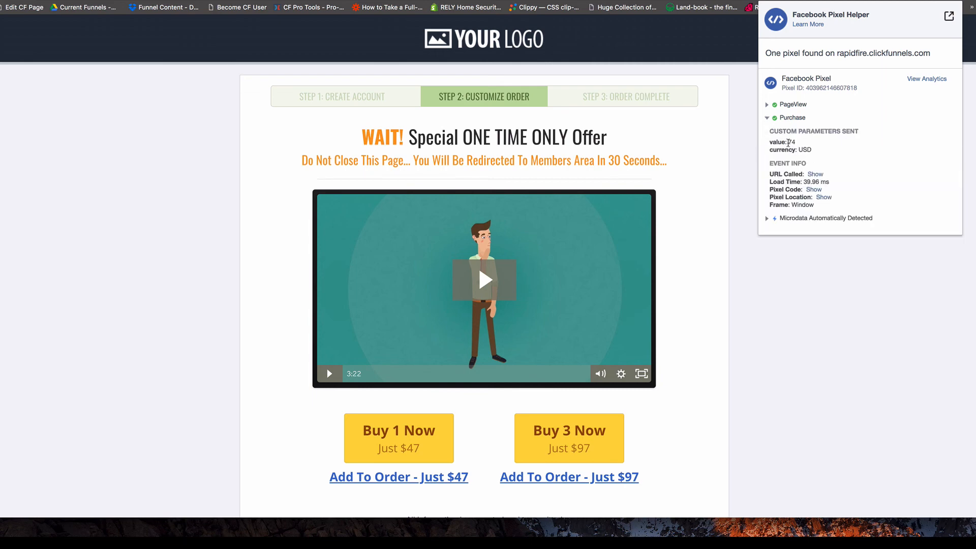
drag(788, 142, 793, 142)
click(953, 1)
scroll(755, 206, down, 5)
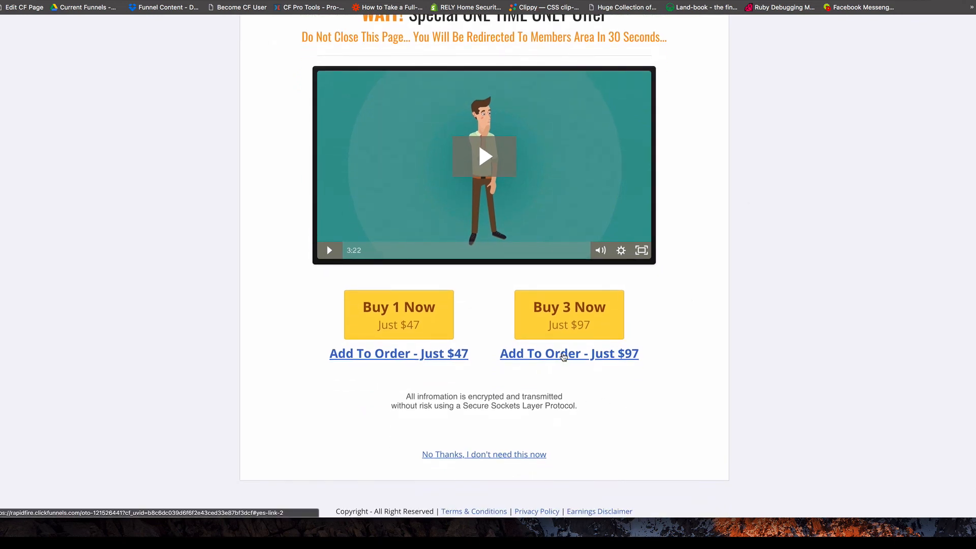
Add the $97 three-pack upsell and confirm the Purchase event now reports value 97 USD.
click(563, 356)
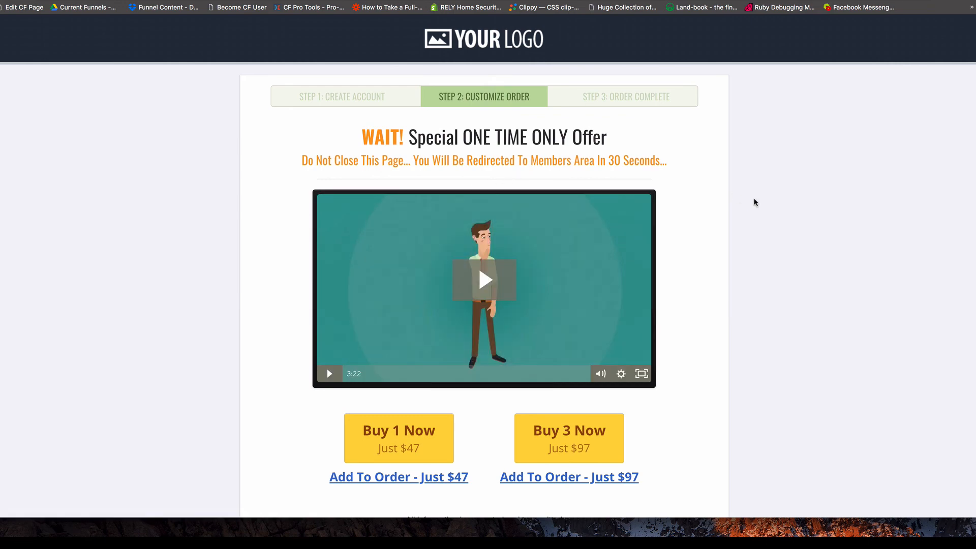
scroll(753, 201, down, 5)
scroll(712, 266, up, 5)
click(957, 1)
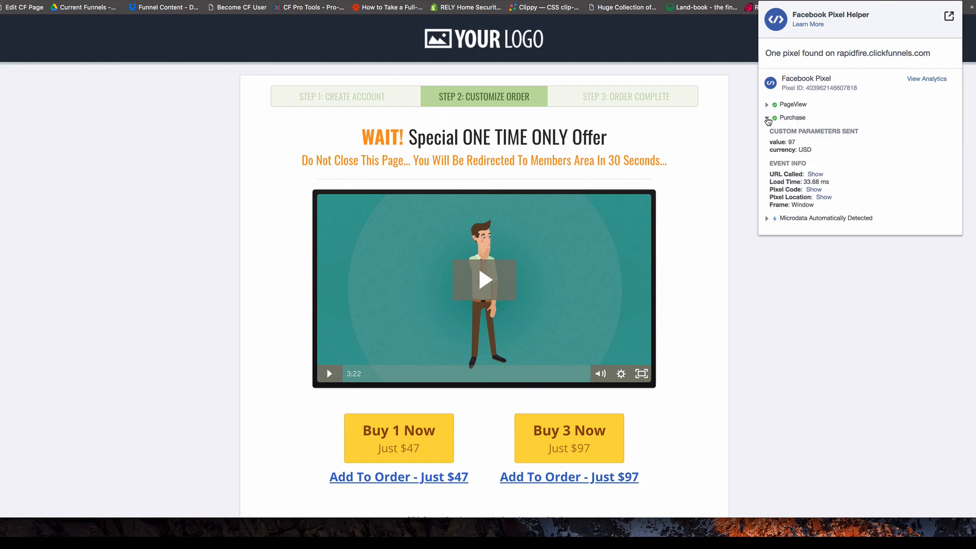
click(768, 119)
double_click(791, 143)
click(824, 285)
scroll(747, 249, down, 1)
scroll(747, 249, down, 5)
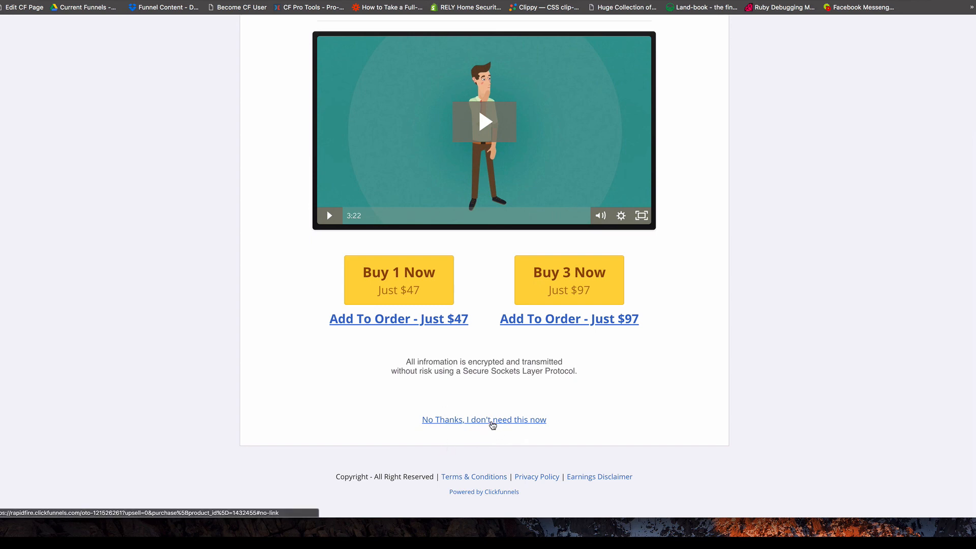
Decline the final offer and check the receipt lists the $27, $47 and $97 products.
click(492, 425)
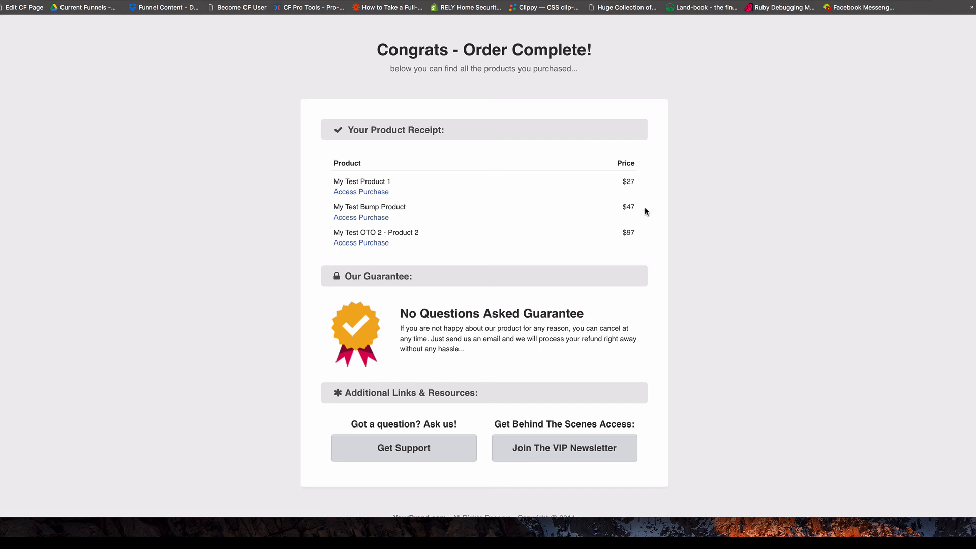
drag(623, 180, 633, 209)
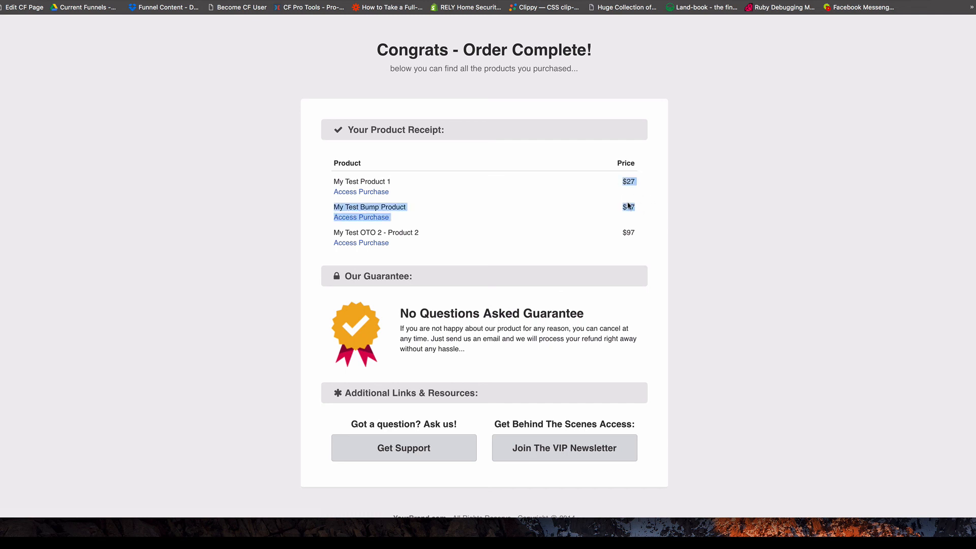
click(628, 235)
drag(622, 233, 635, 235)
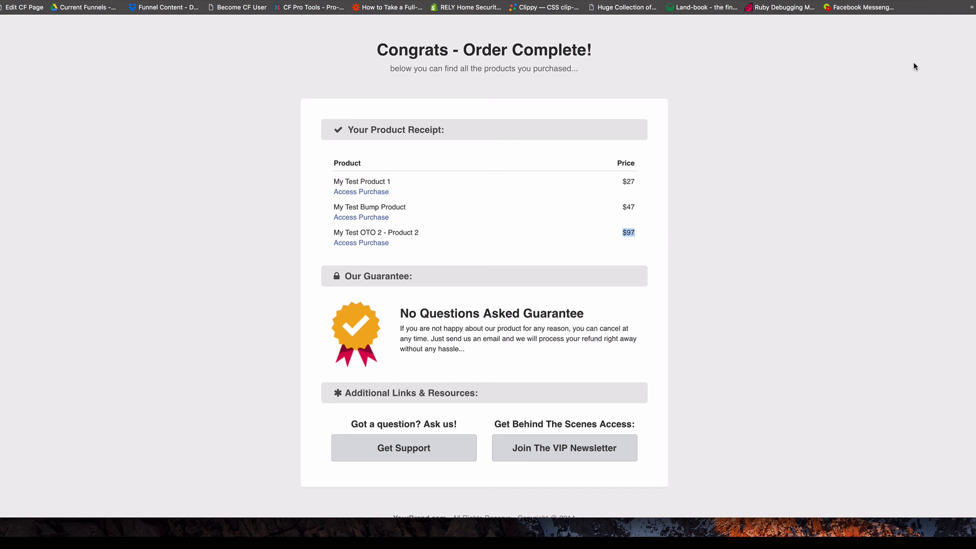
Check the receipt page's Purchase event in Pixel Helper, then return to the ClickFunnels window.
click(959, 1)
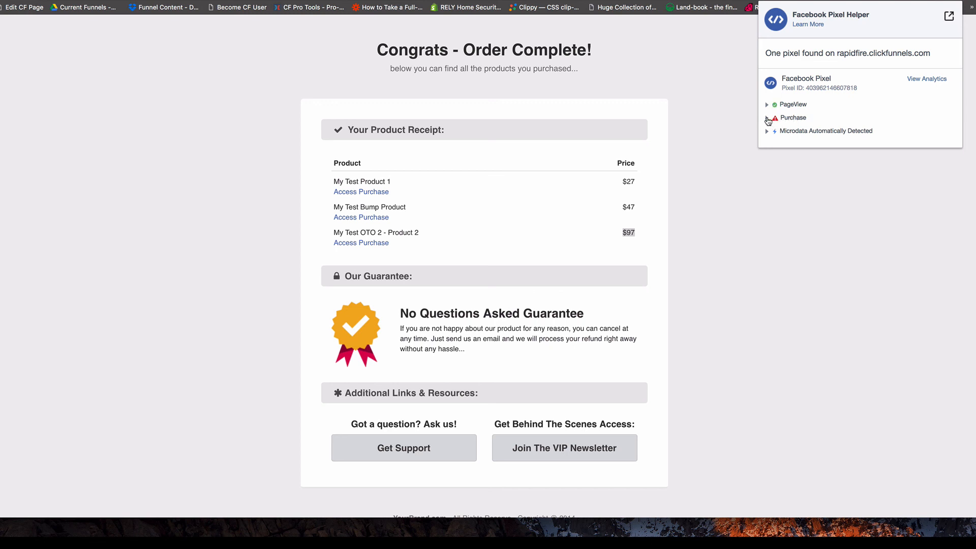
click(767, 119)
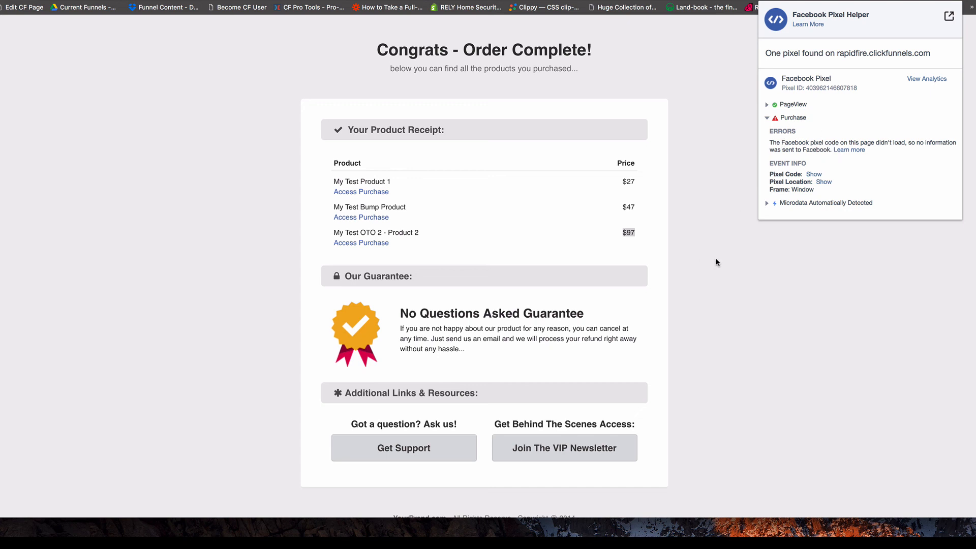
key(Escape)
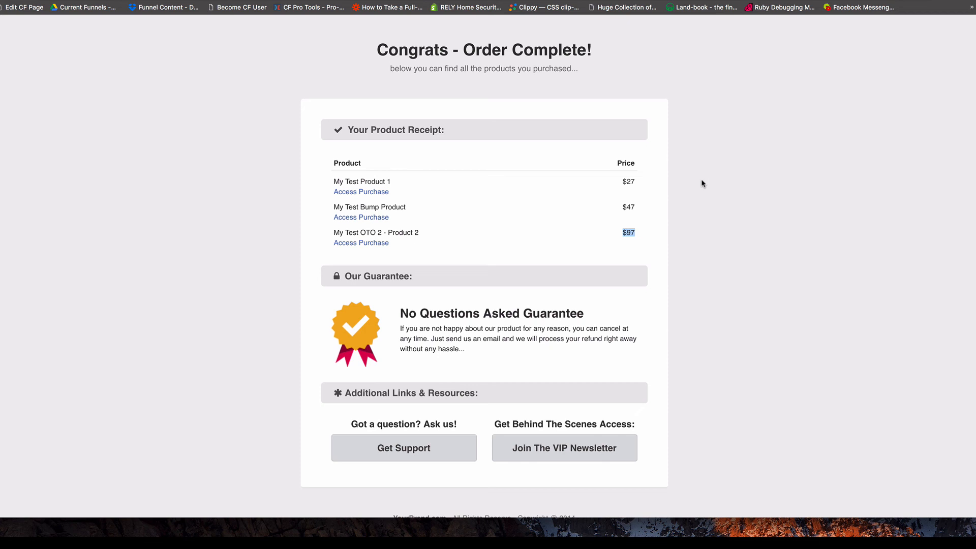
click(232, 168)
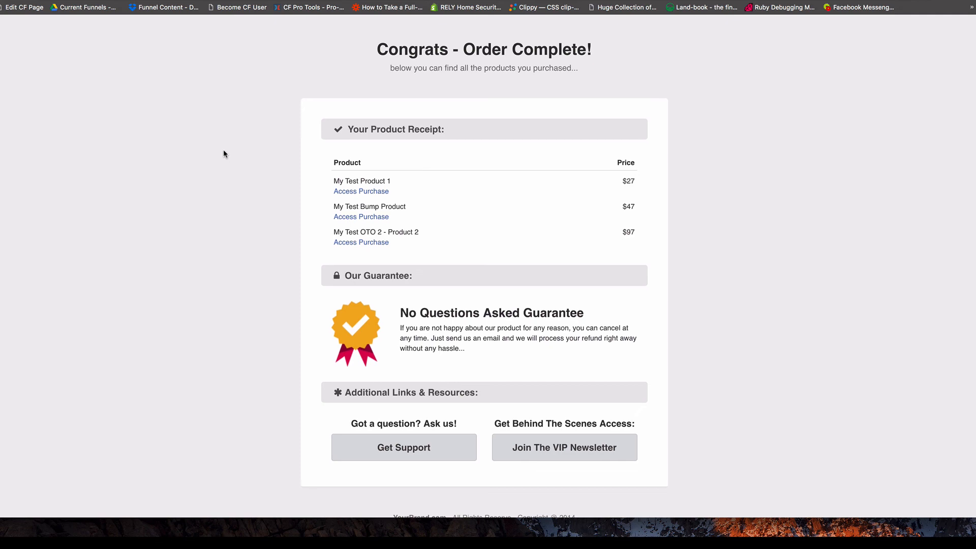
key(super+grave)
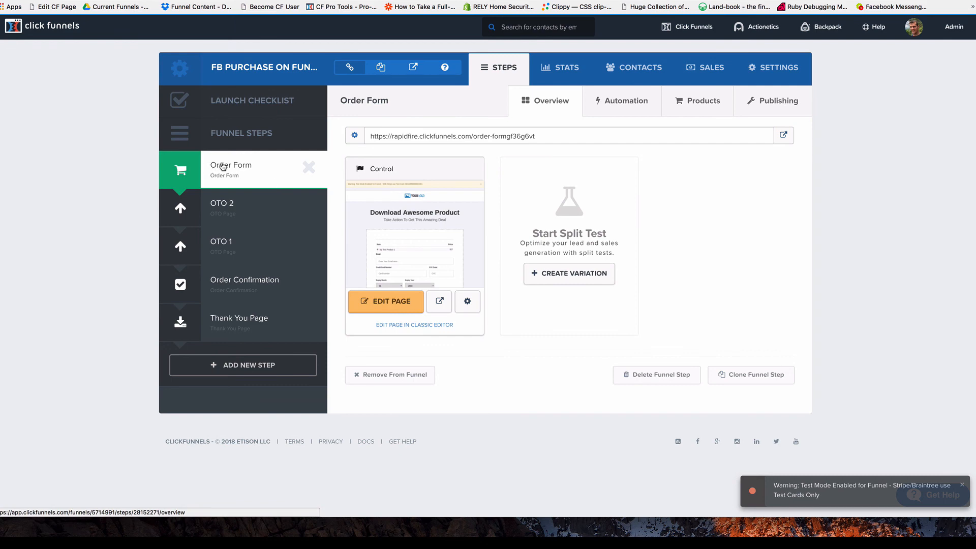